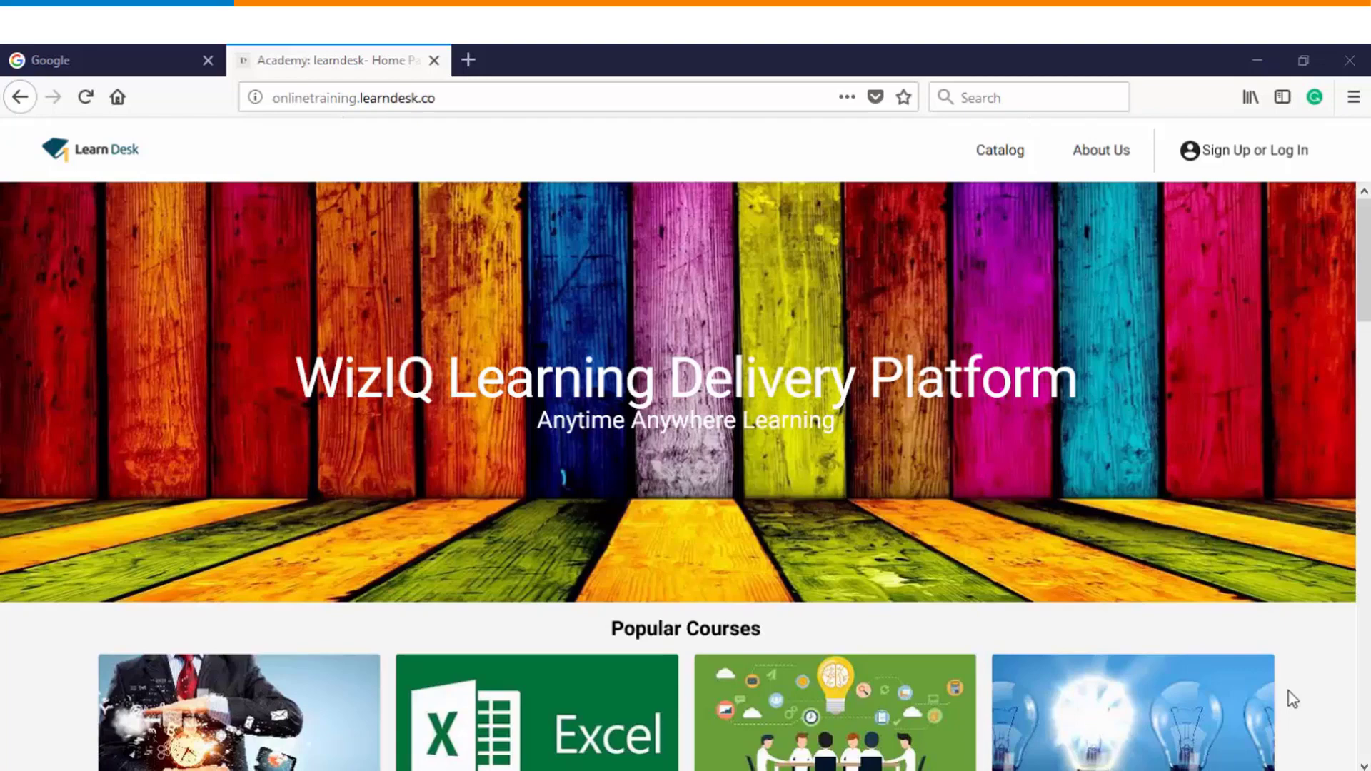
Sign in to the instructor account with the saved login to reach My Courses.
left_click(1255, 152)
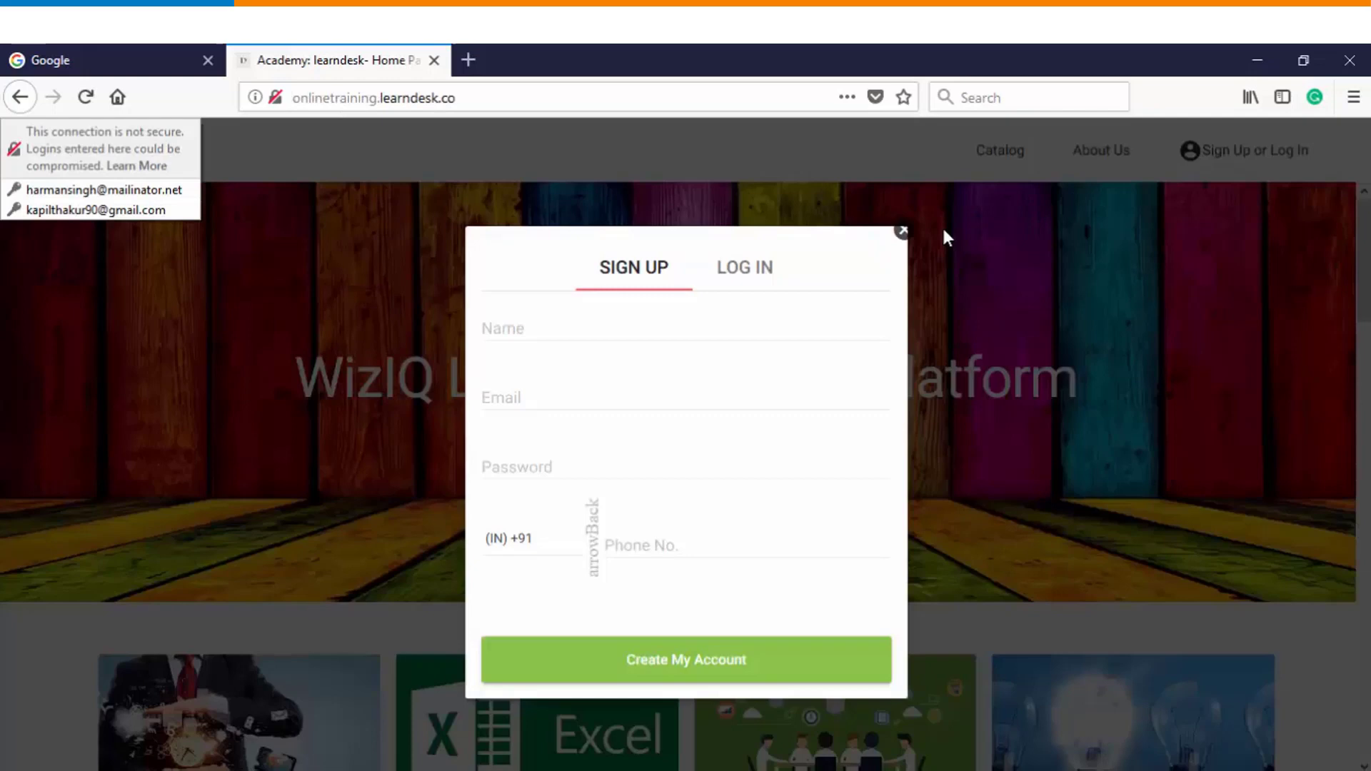
left_click(738, 242)
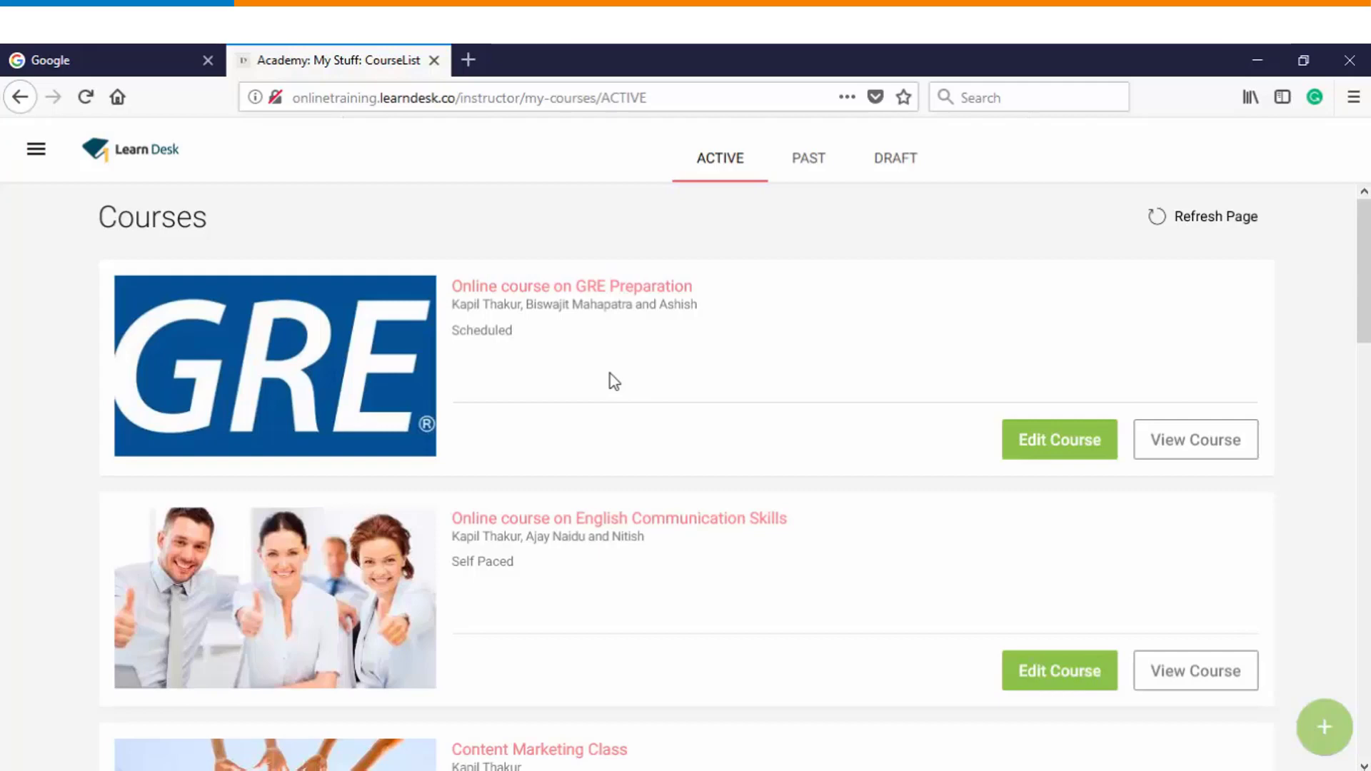
Go to the content Library and create a folder named 'Leadership Files'.
left_click(34, 153)
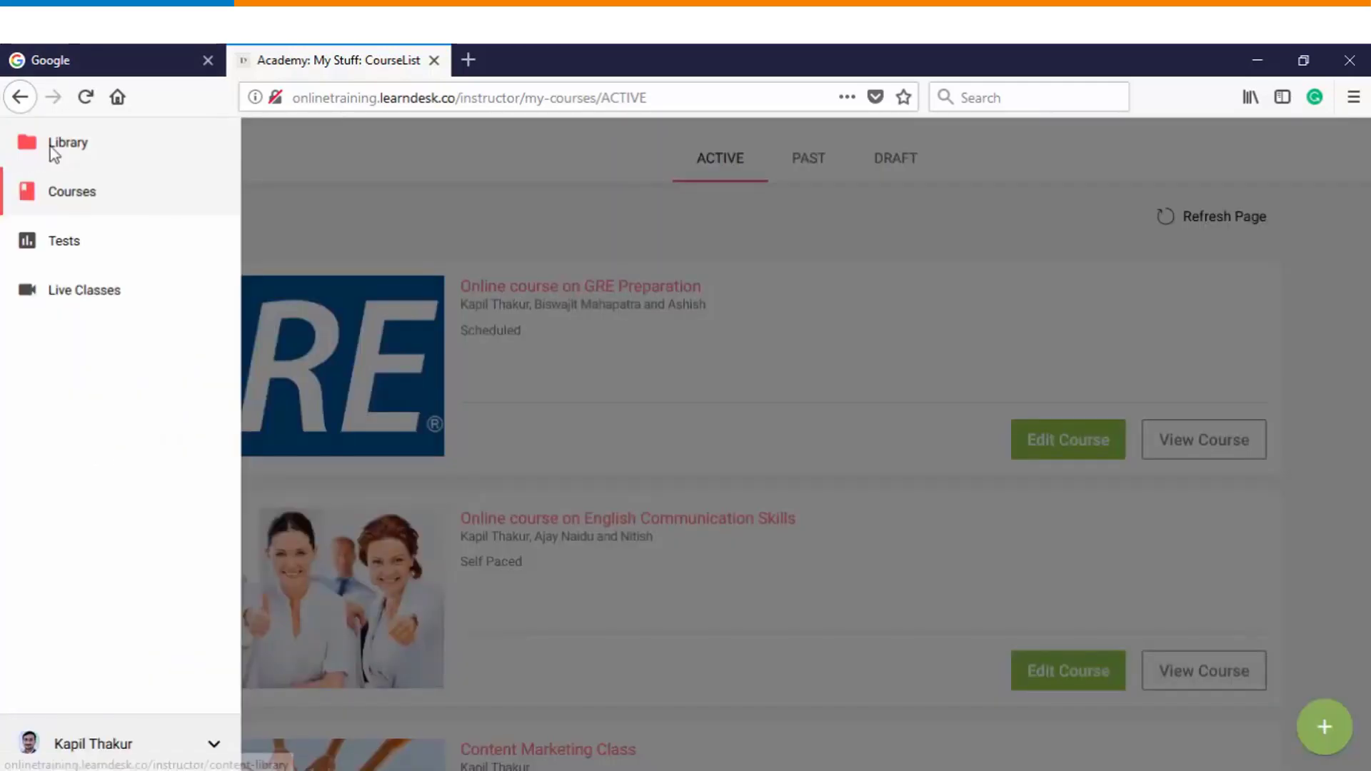
left_click(65, 152)
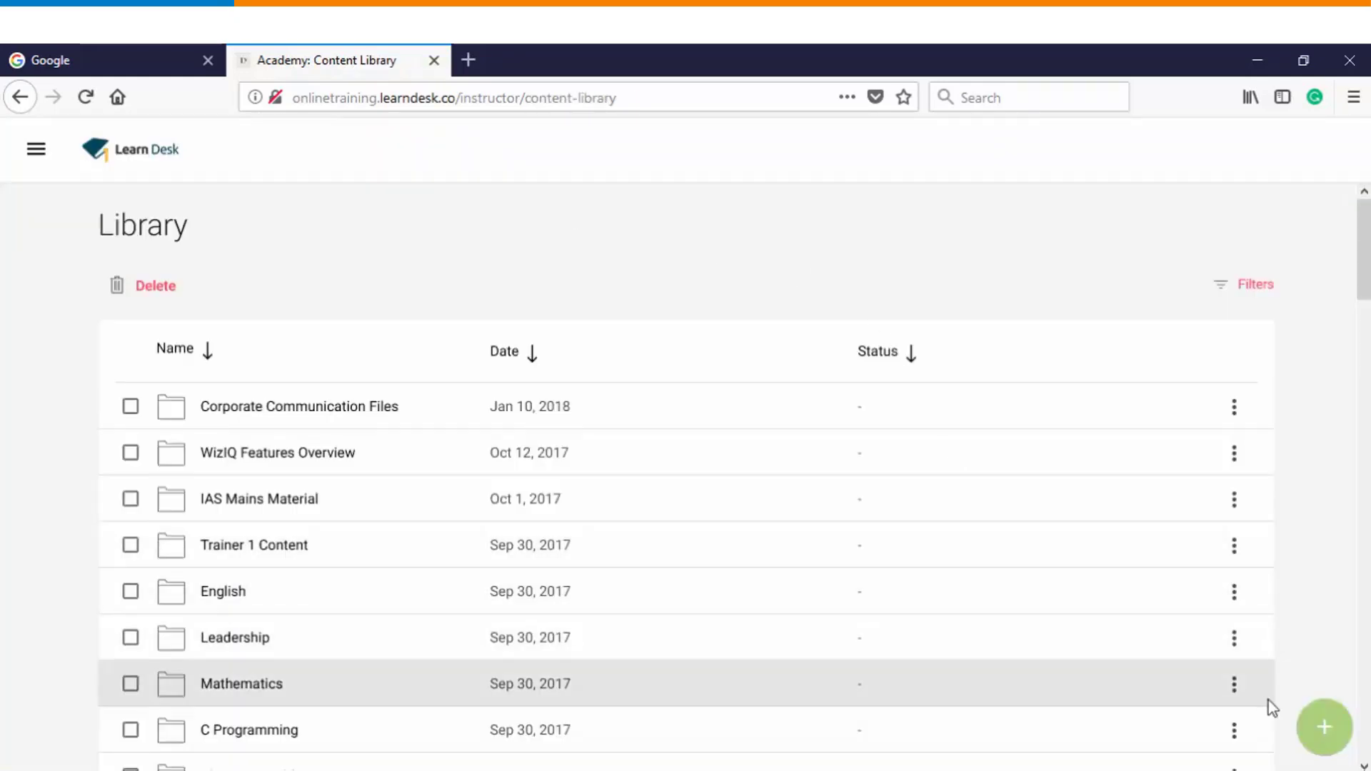
left_click(1332, 736)
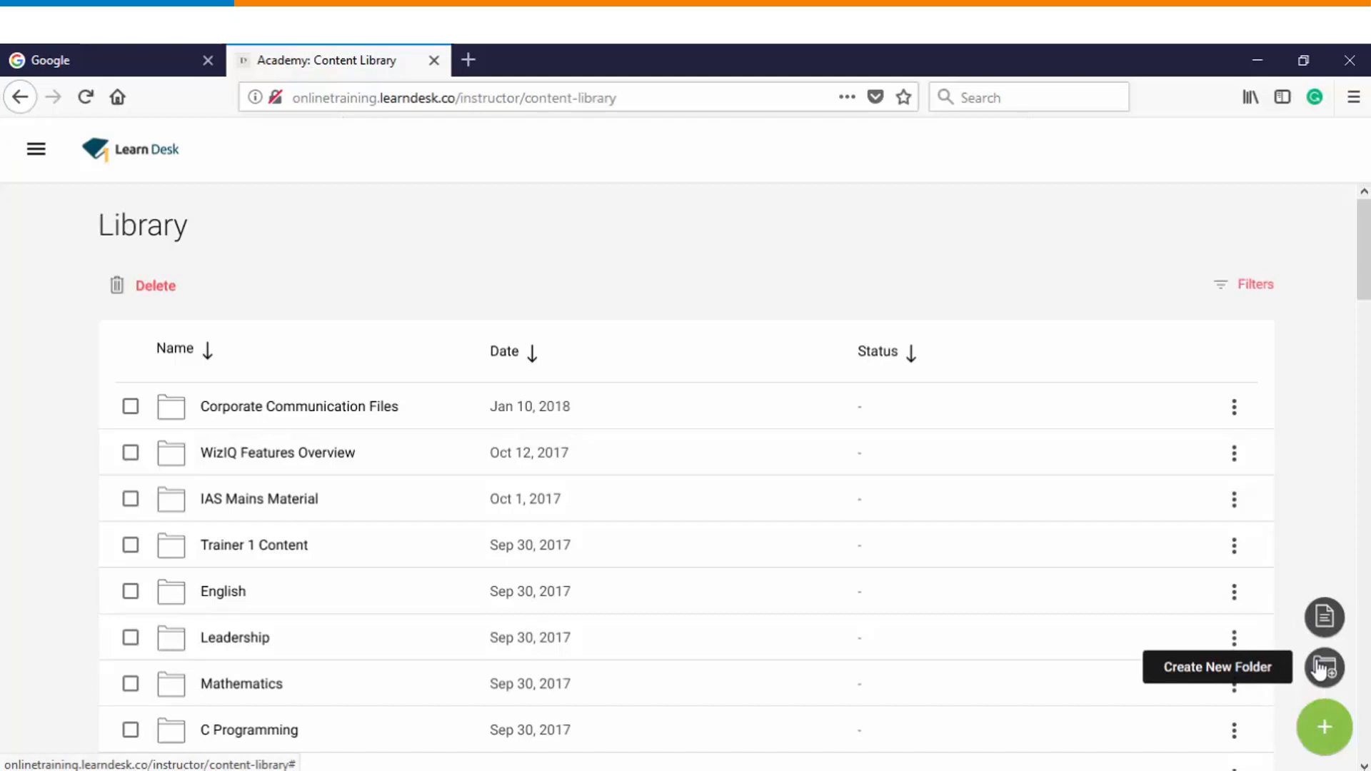
left_click(1322, 669)
key("BackSpace")
key("BackSpace")
key("BackSpace")
key("BackSpace")
key("BackSpace")
key("BackSpace")
key("BackSpace")
key("BackSpace")
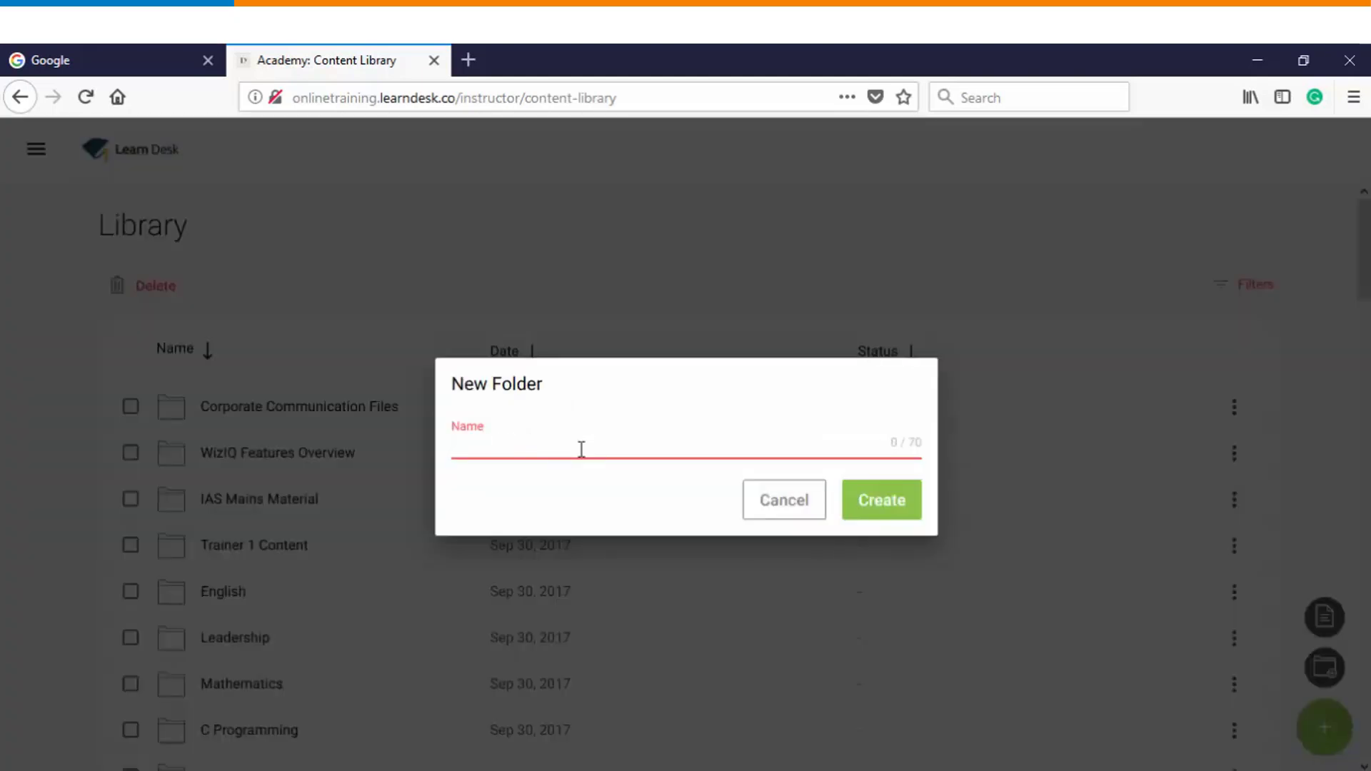
type("Leadership Files")
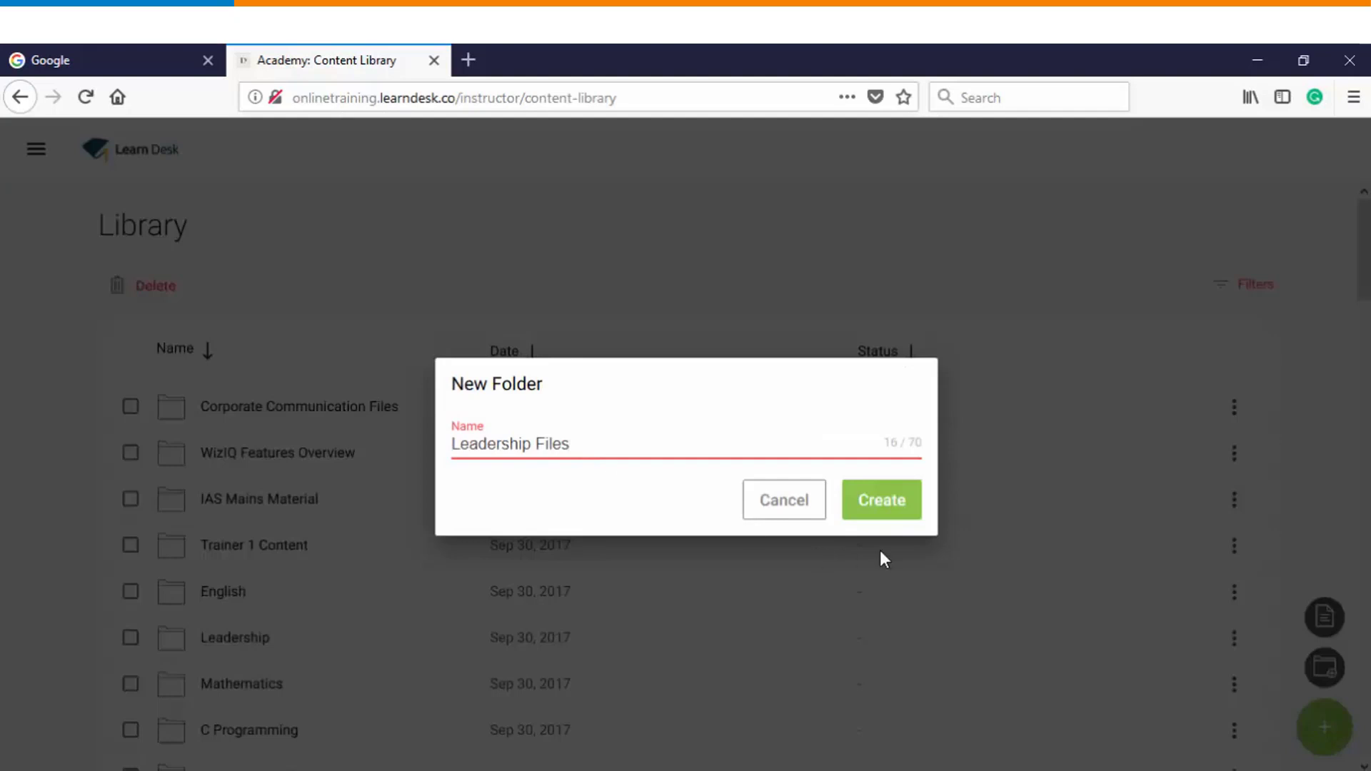
left_click(886, 512)
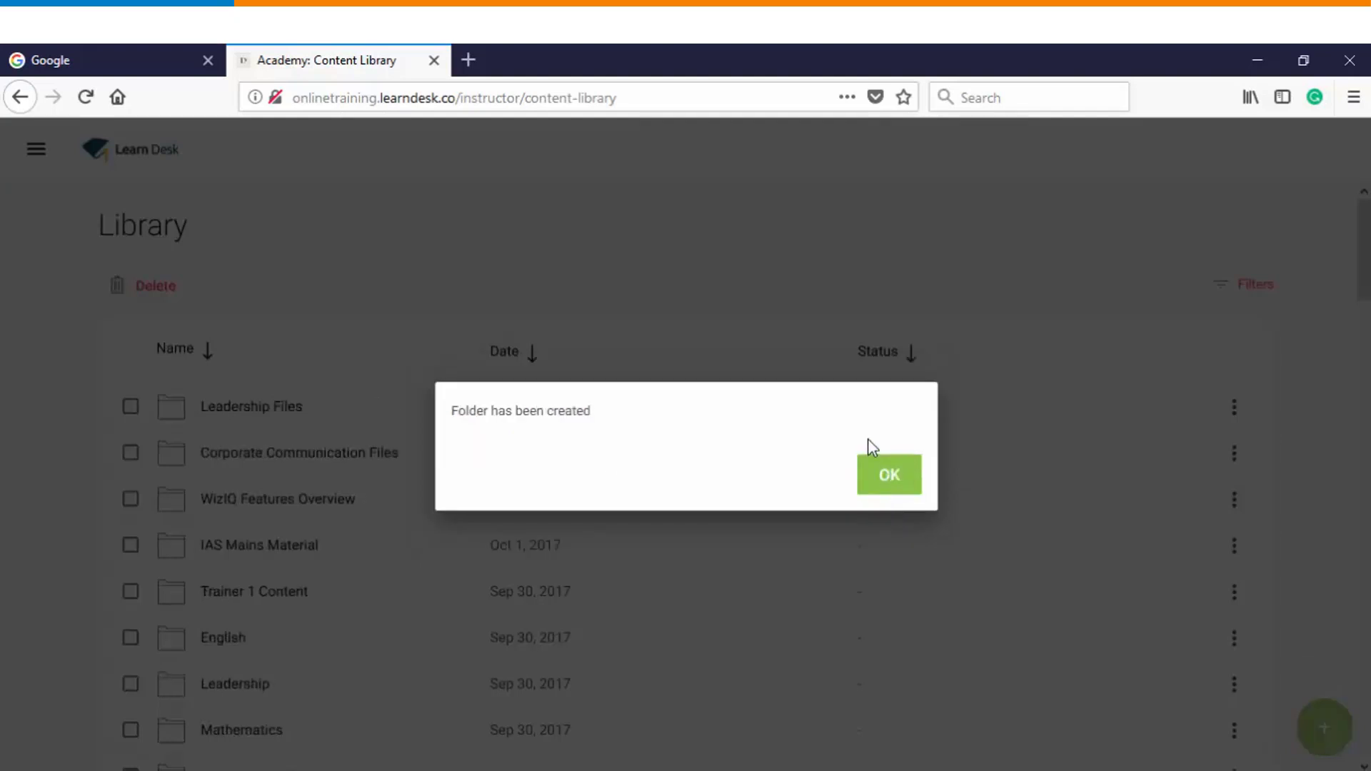
left_click(883, 477)
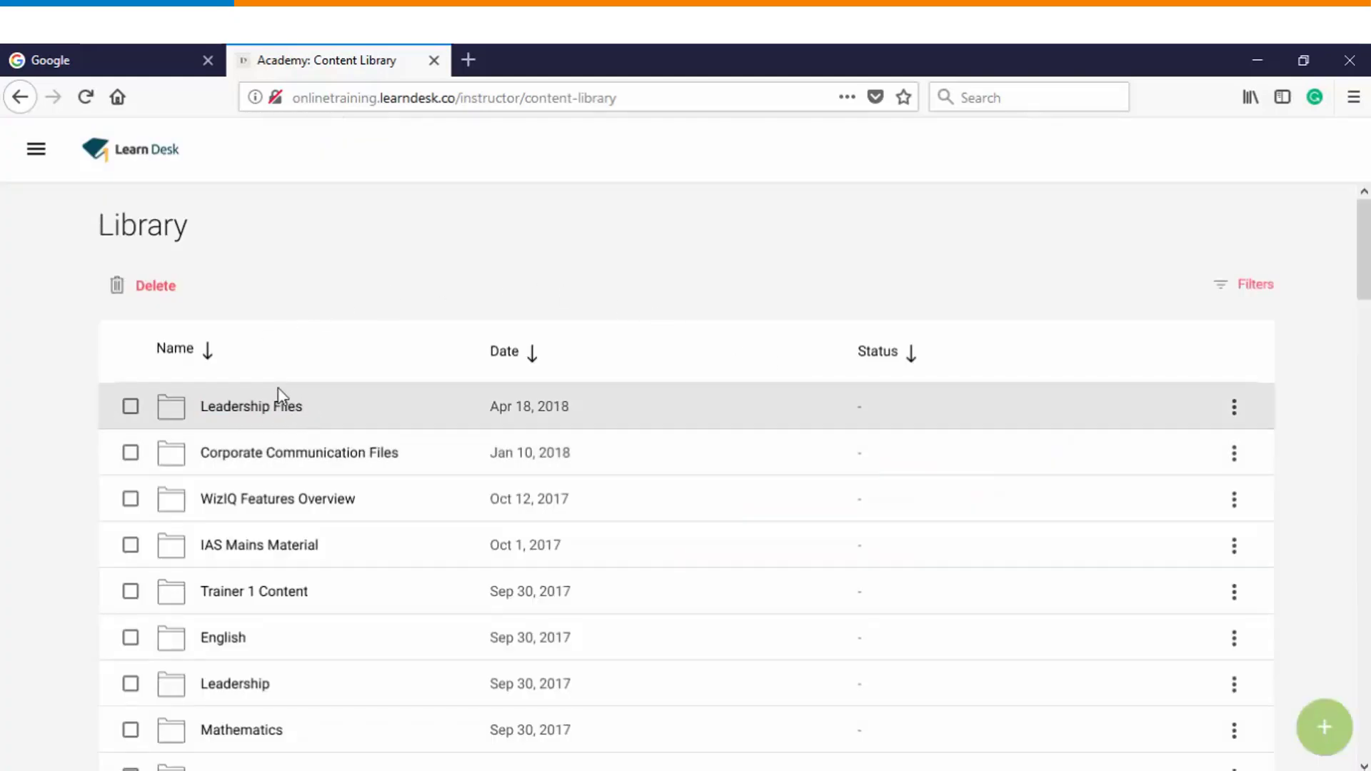
Upload the wiziq-mobile-flyer PDF from the computer into the Leadership Files folder.
left_click(248, 408)
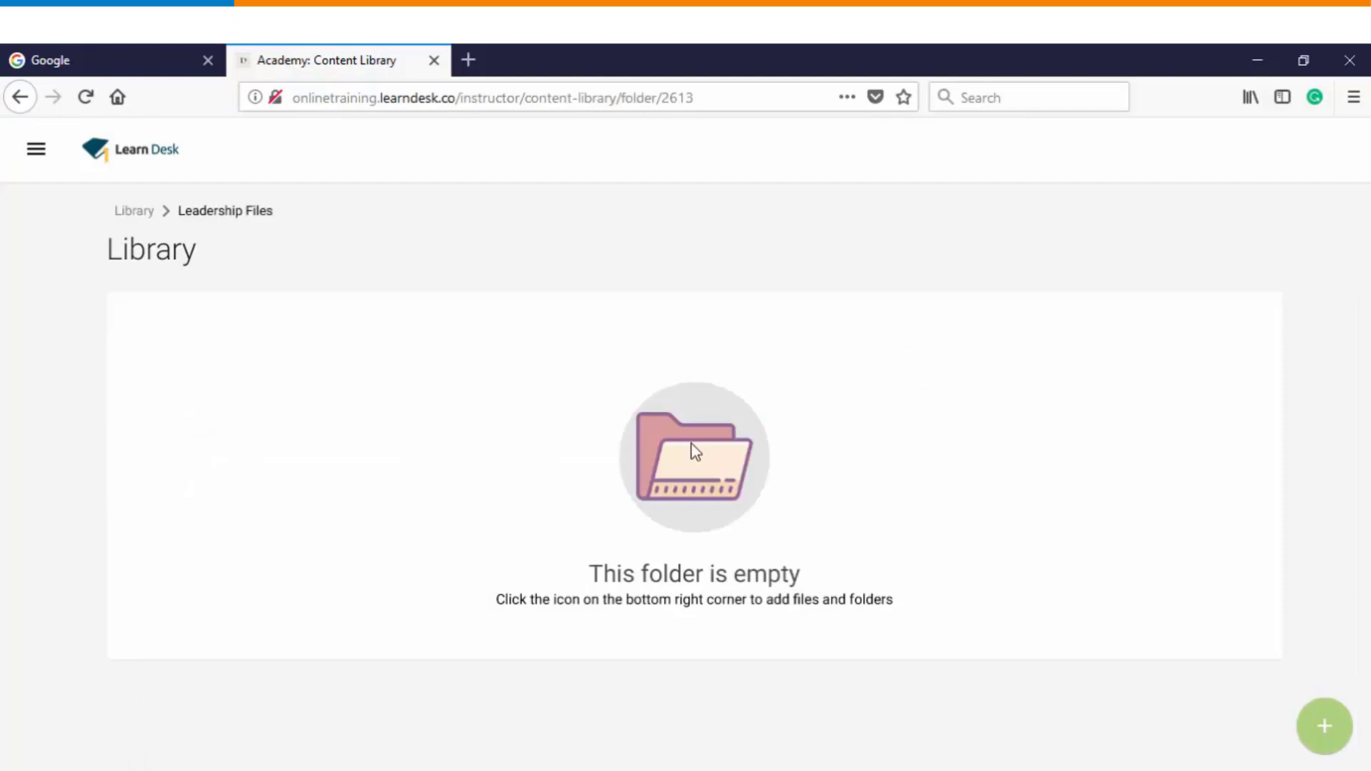
left_click(1328, 727)
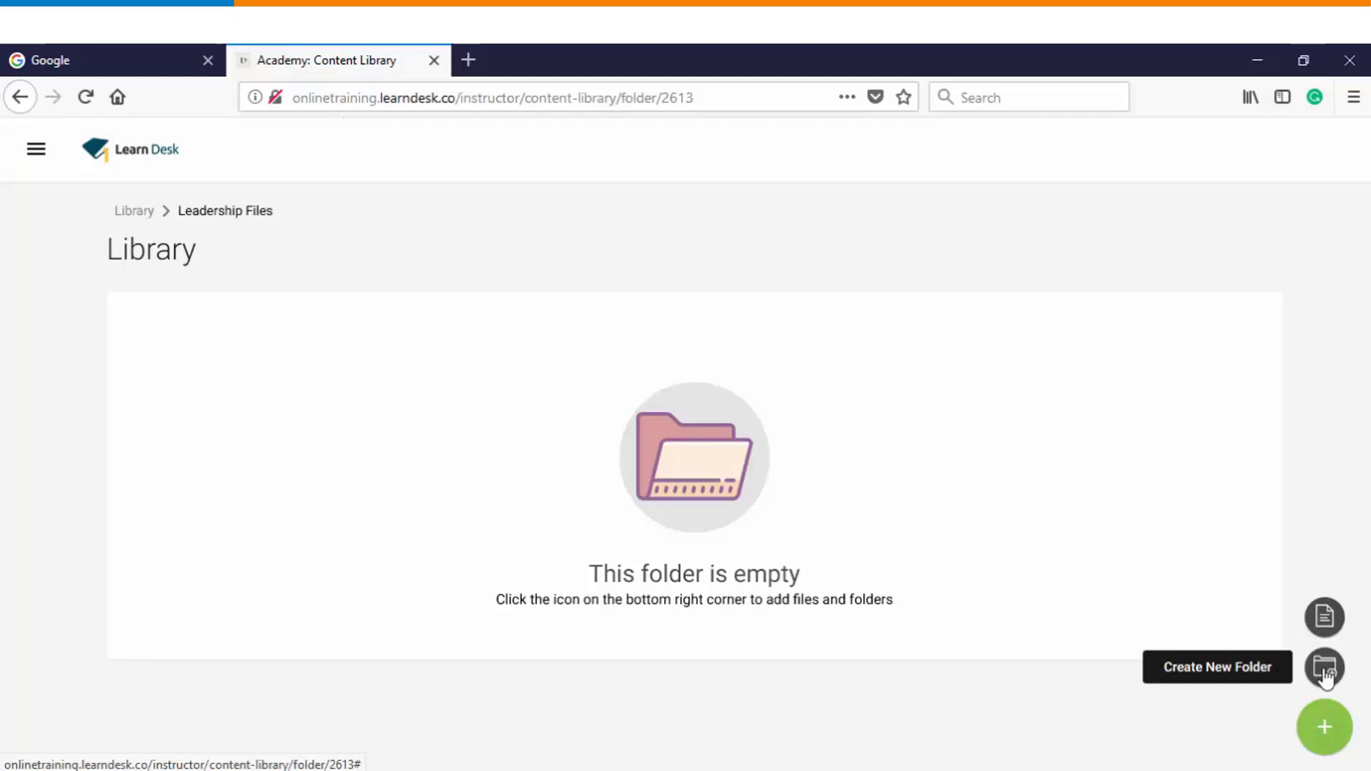
left_click(1324, 621)
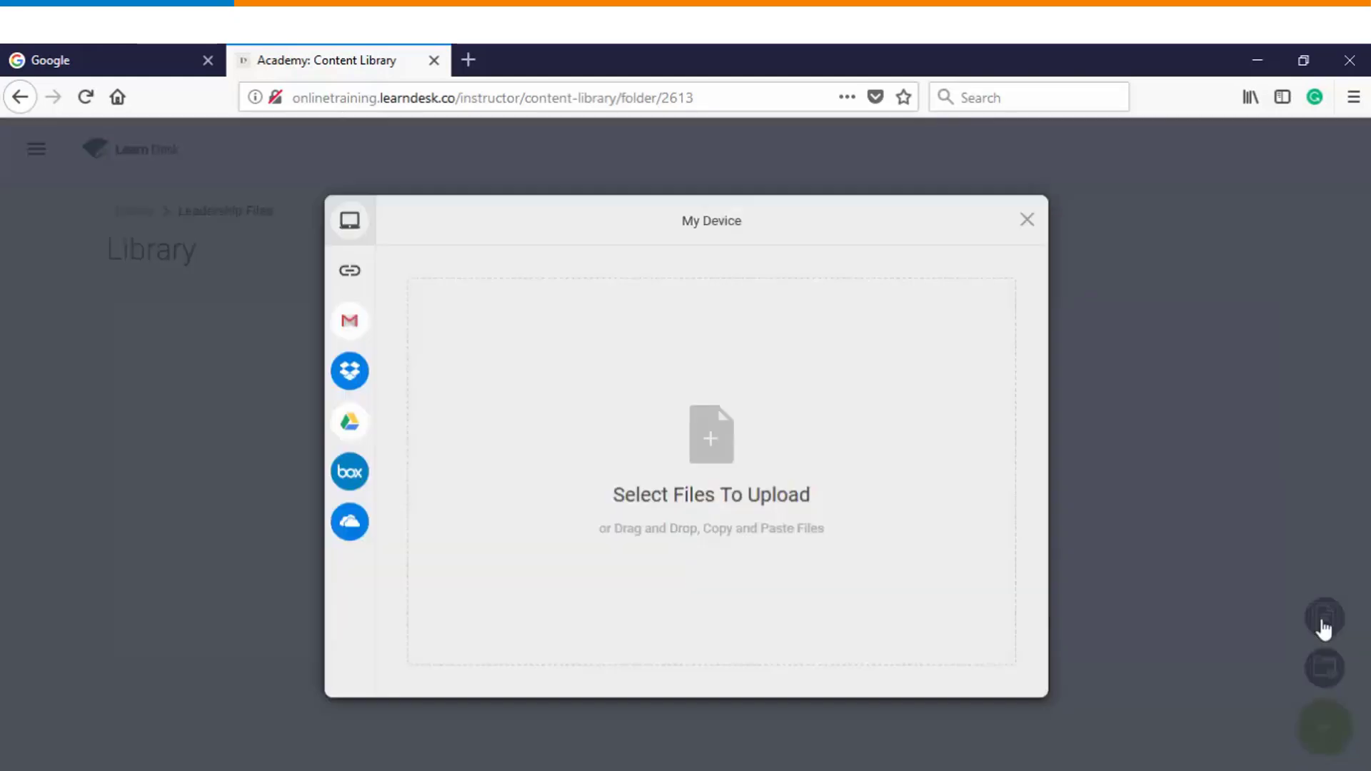
mouse_move(342, 233)
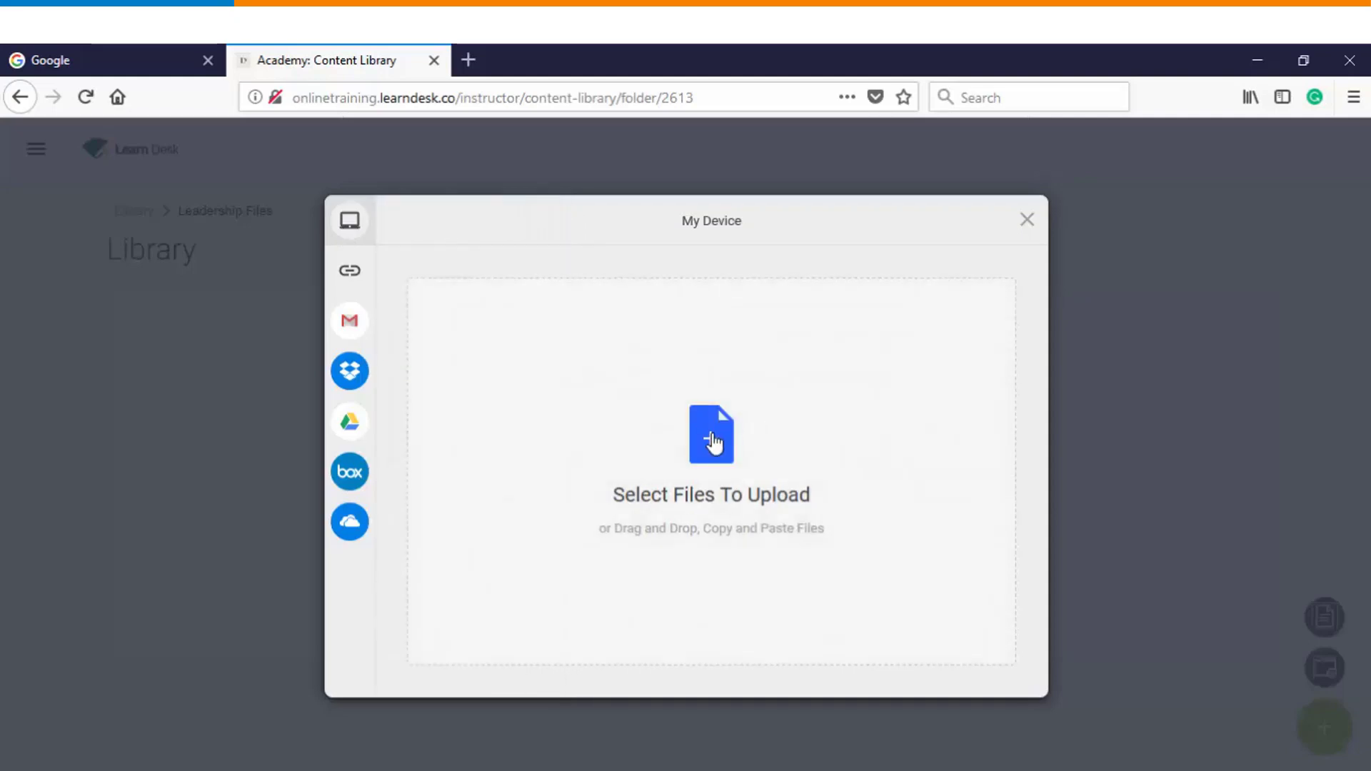
left_click(711, 436)
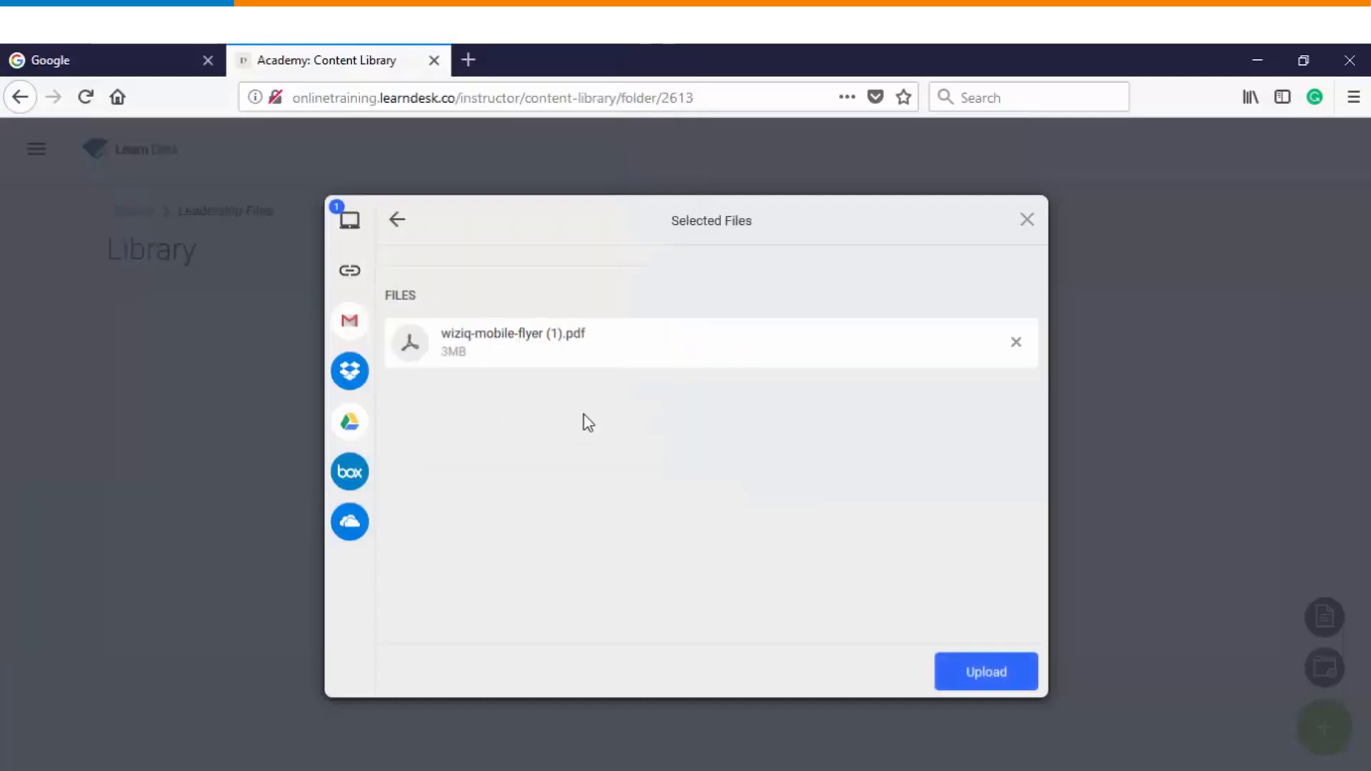
left_click(984, 675)
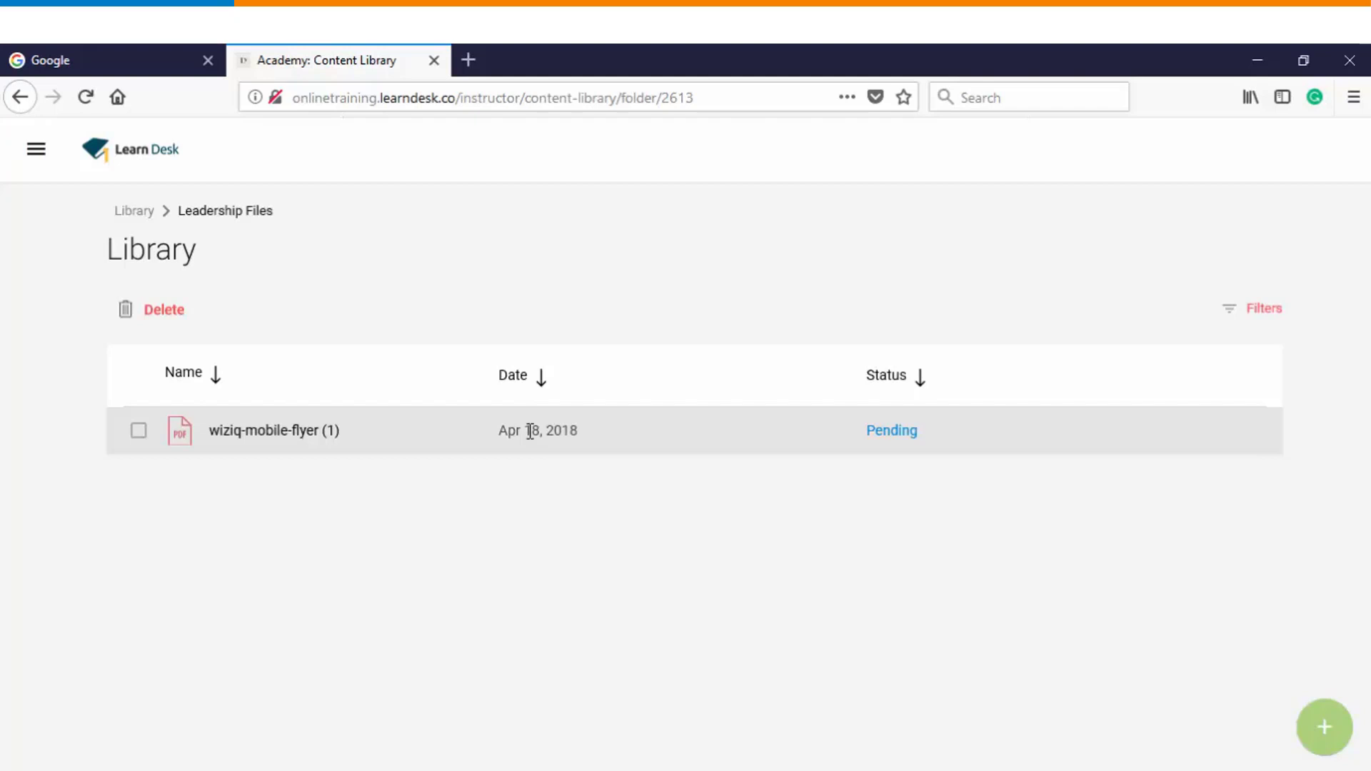
mouse_move(891, 429)
Create a 'Leadership Sub' folder inside Leadership Files and go into it.
left_click(1332, 725)
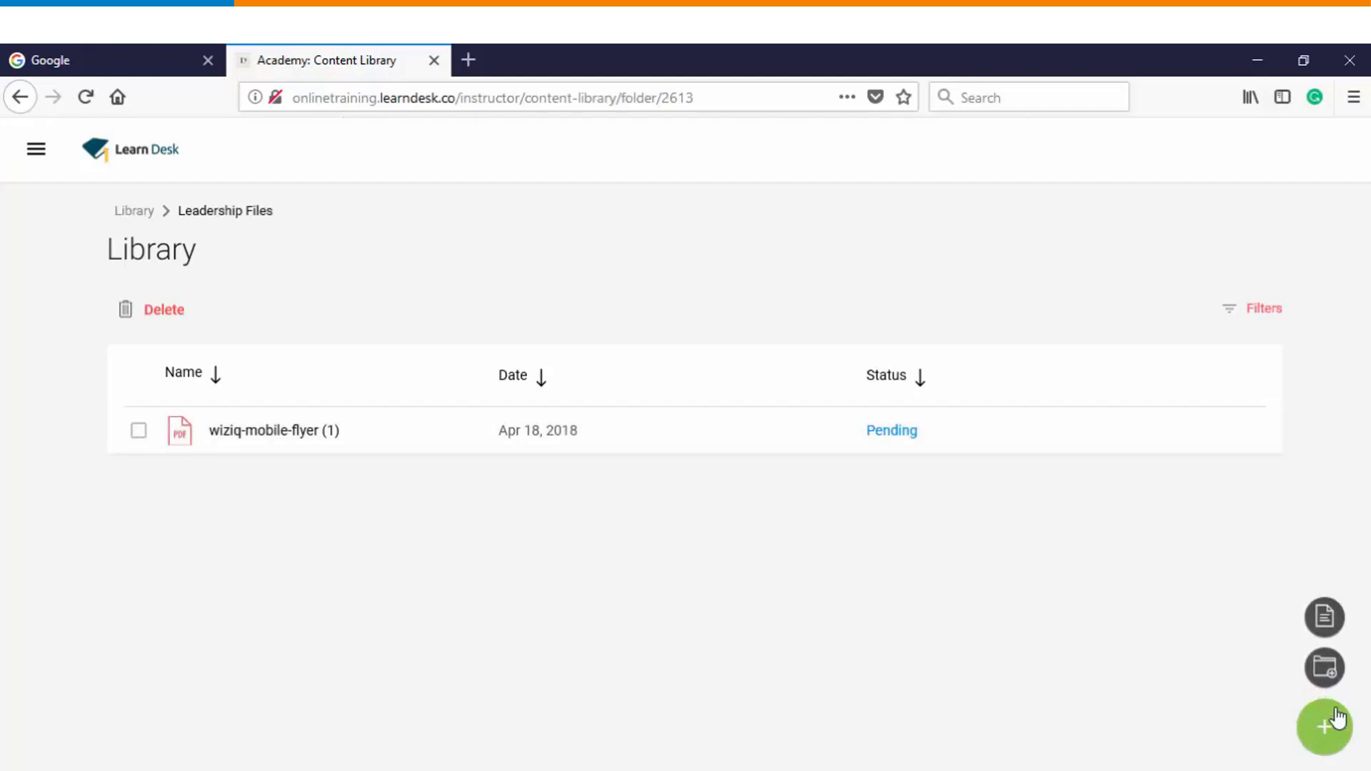
left_click(1325, 668)
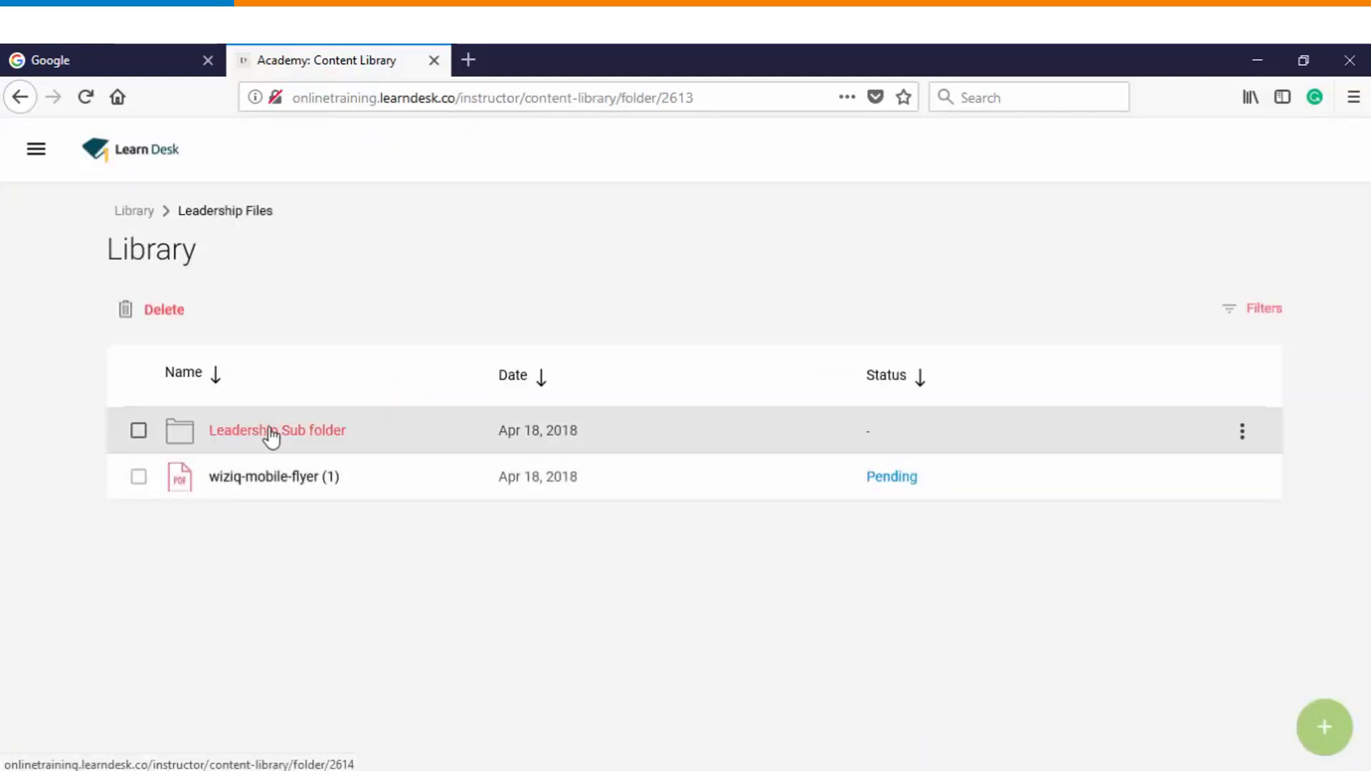
left_click(271, 433)
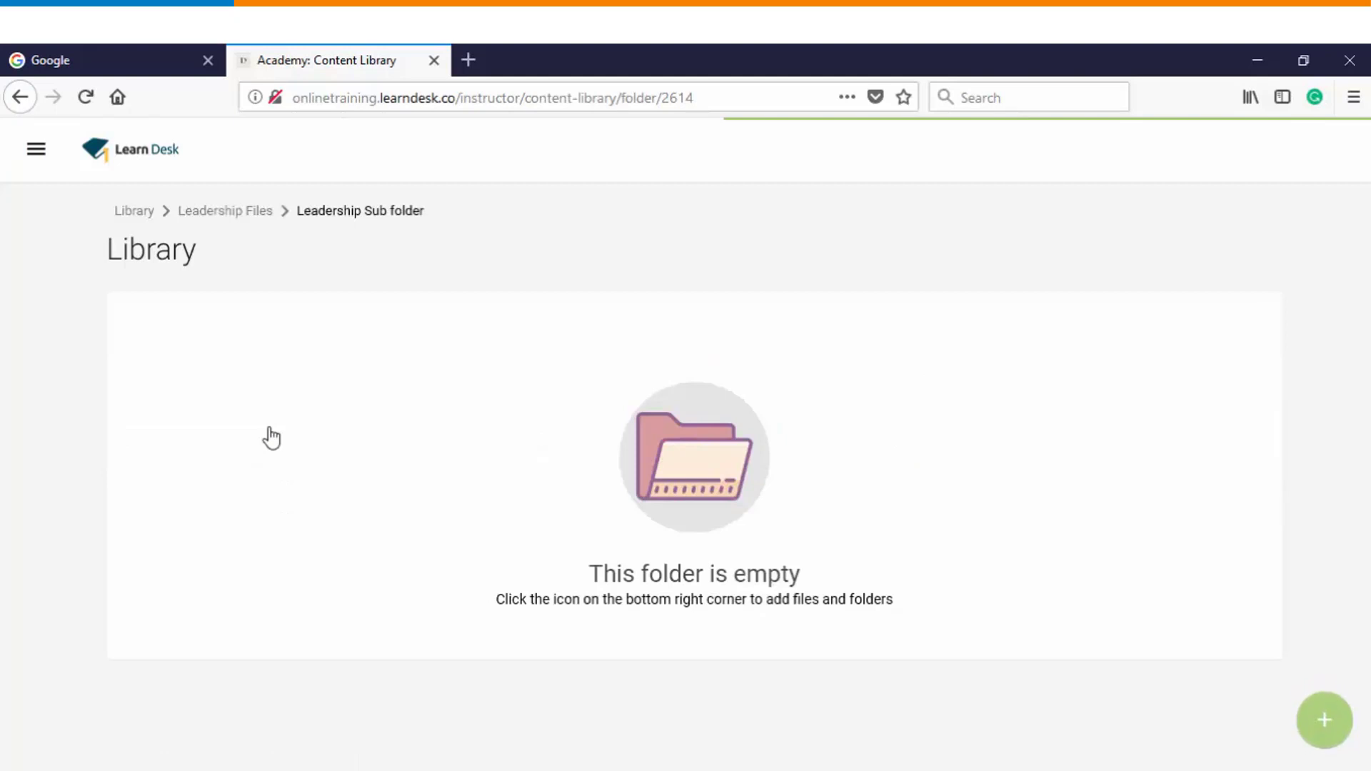
Upload WizIQ Pitch Deck.pptx from a connected Google Drive account after allowing access.
mouse_move(1323, 727)
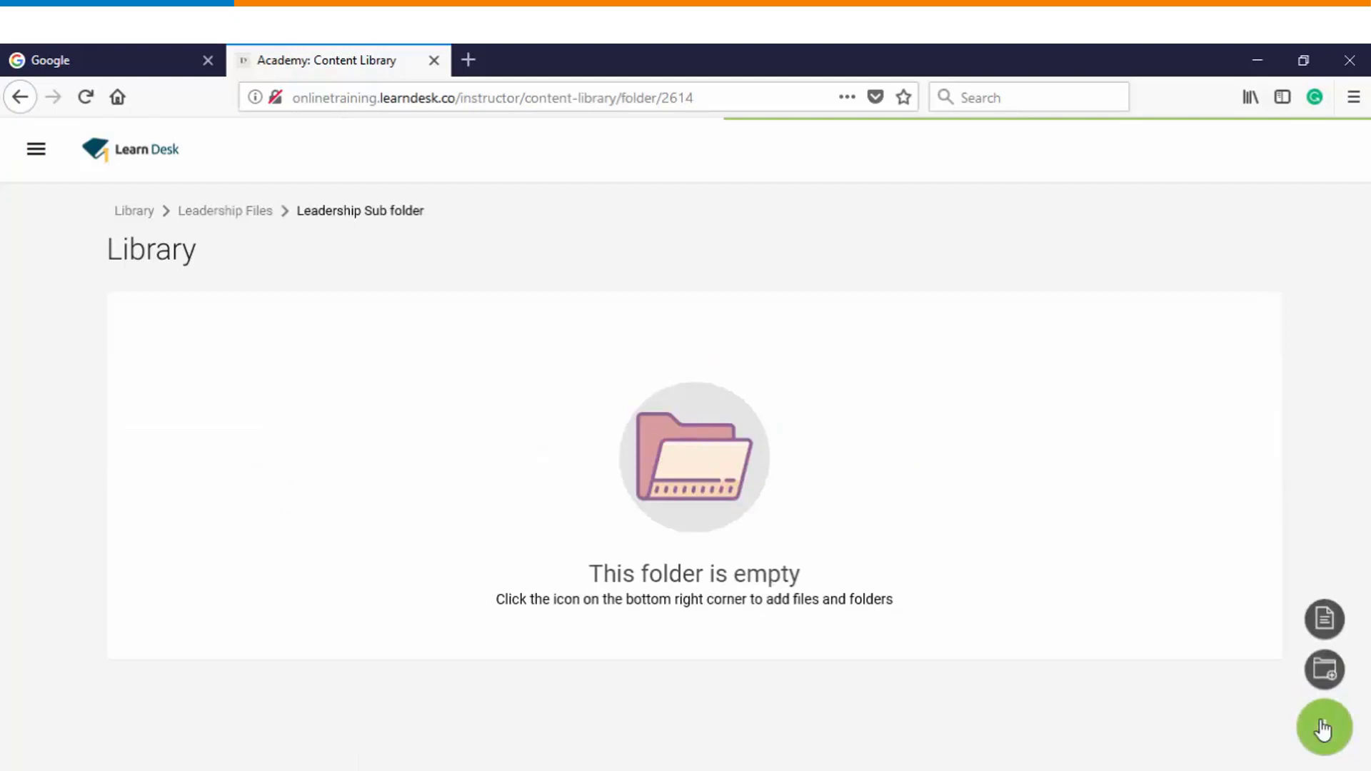
left_click(1324, 617)
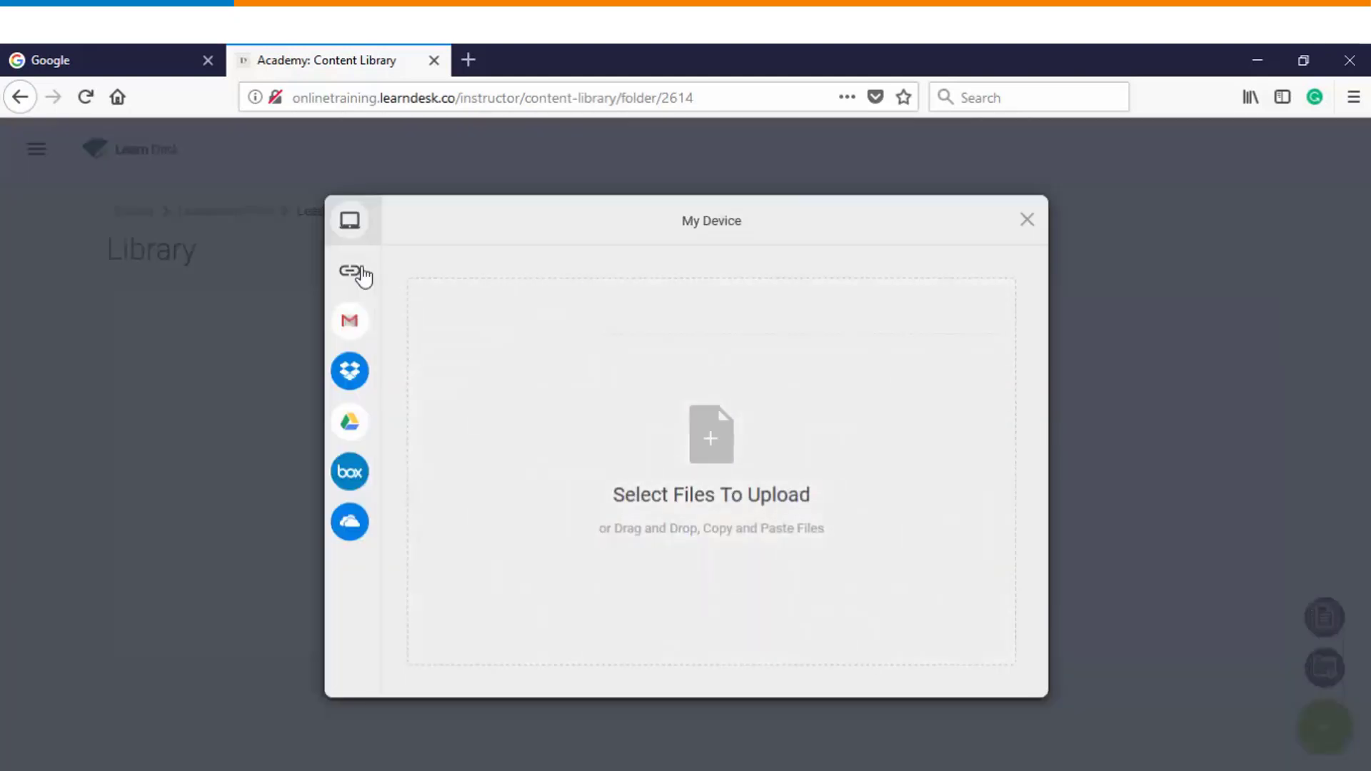
mouse_move(357, 272)
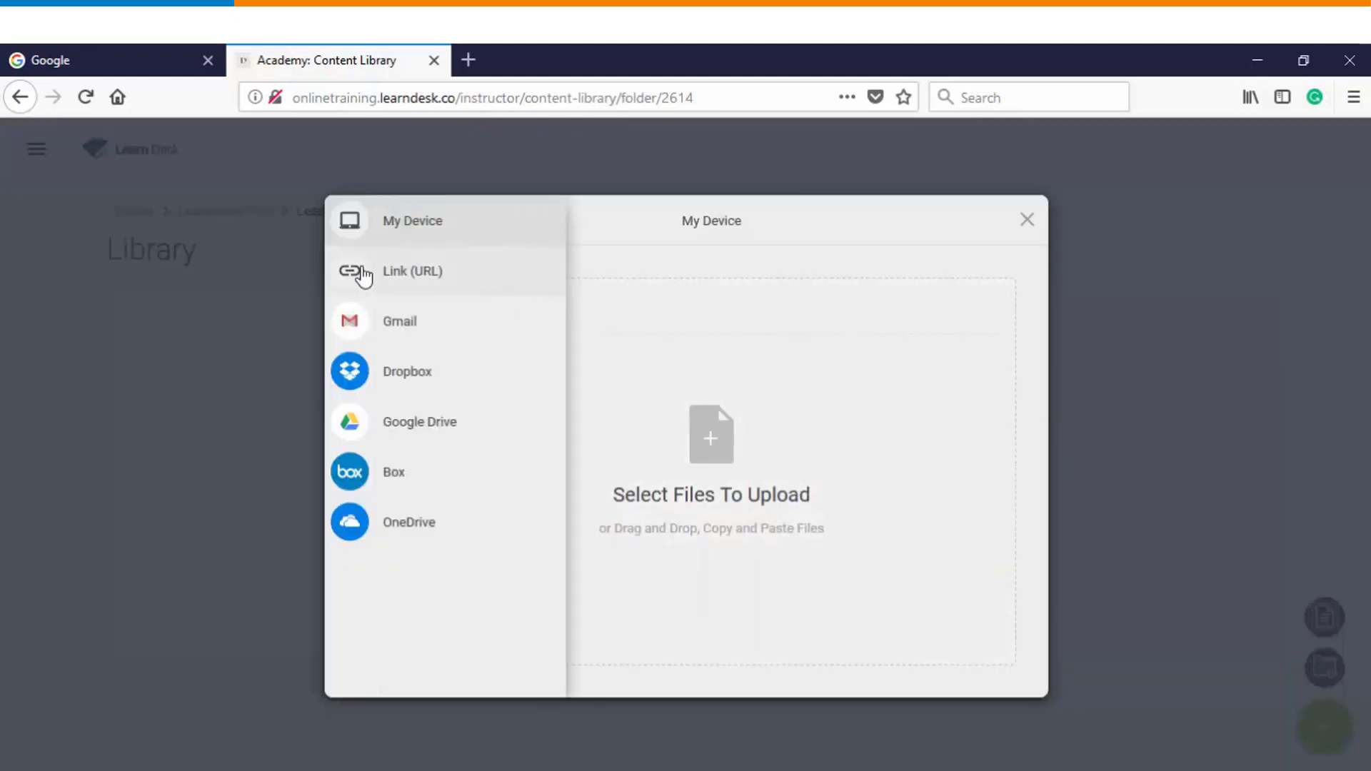
left_click(428, 432)
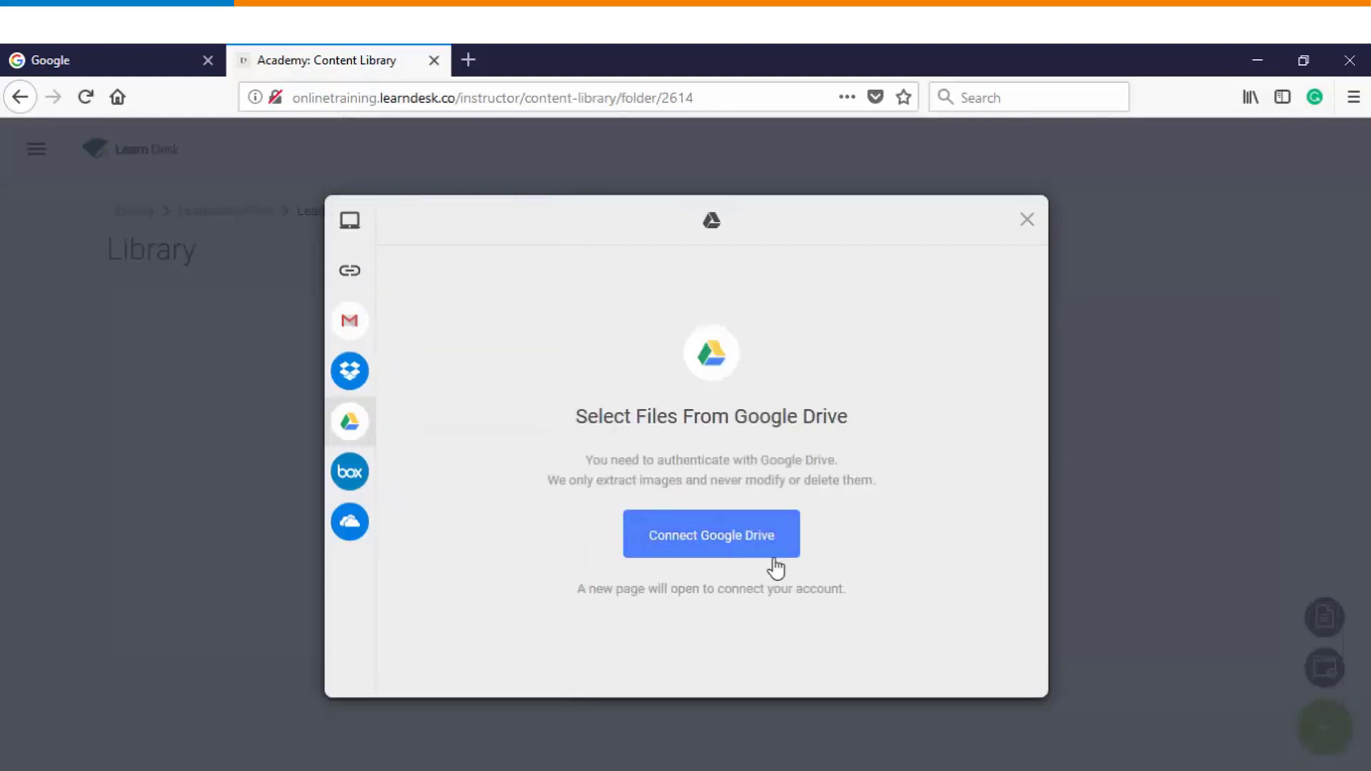
left_click(701, 548)
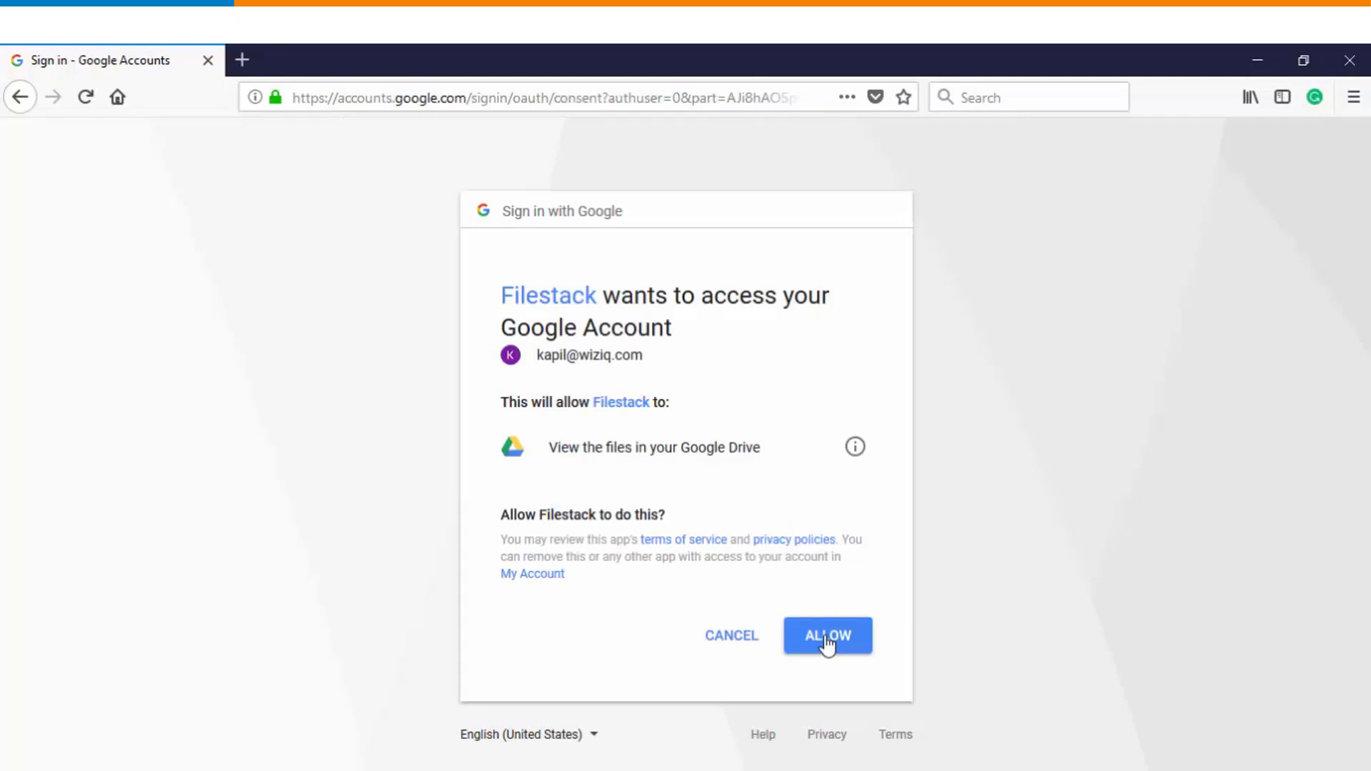
left_click(827, 636)
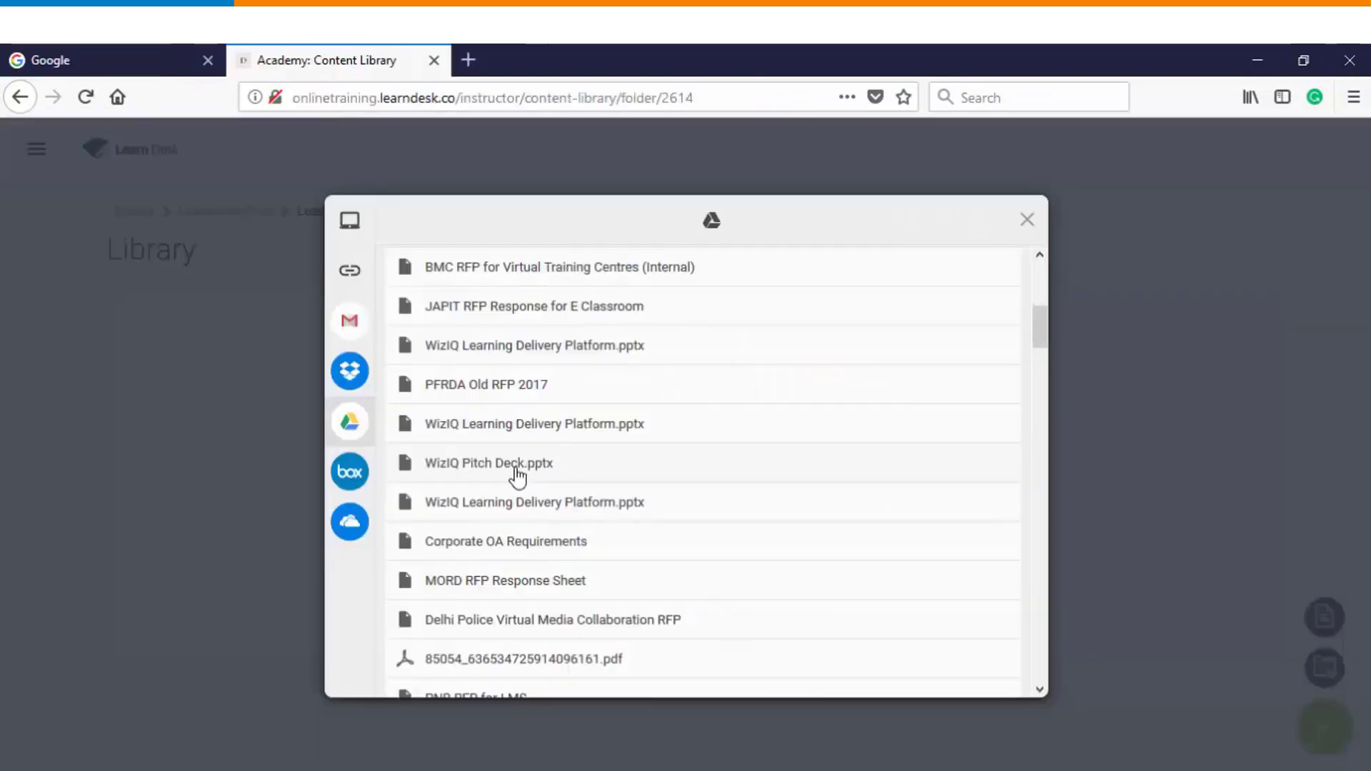
left_click(514, 473)
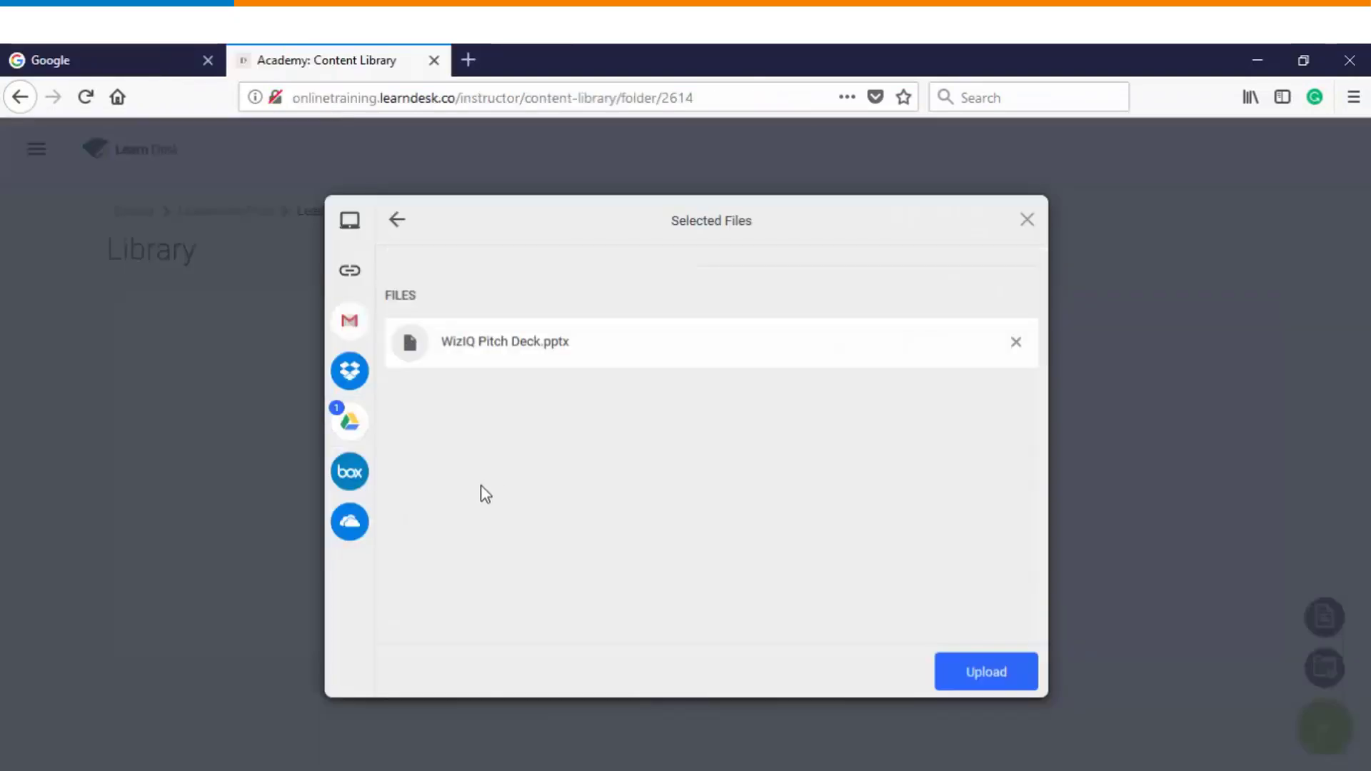
left_click(970, 677)
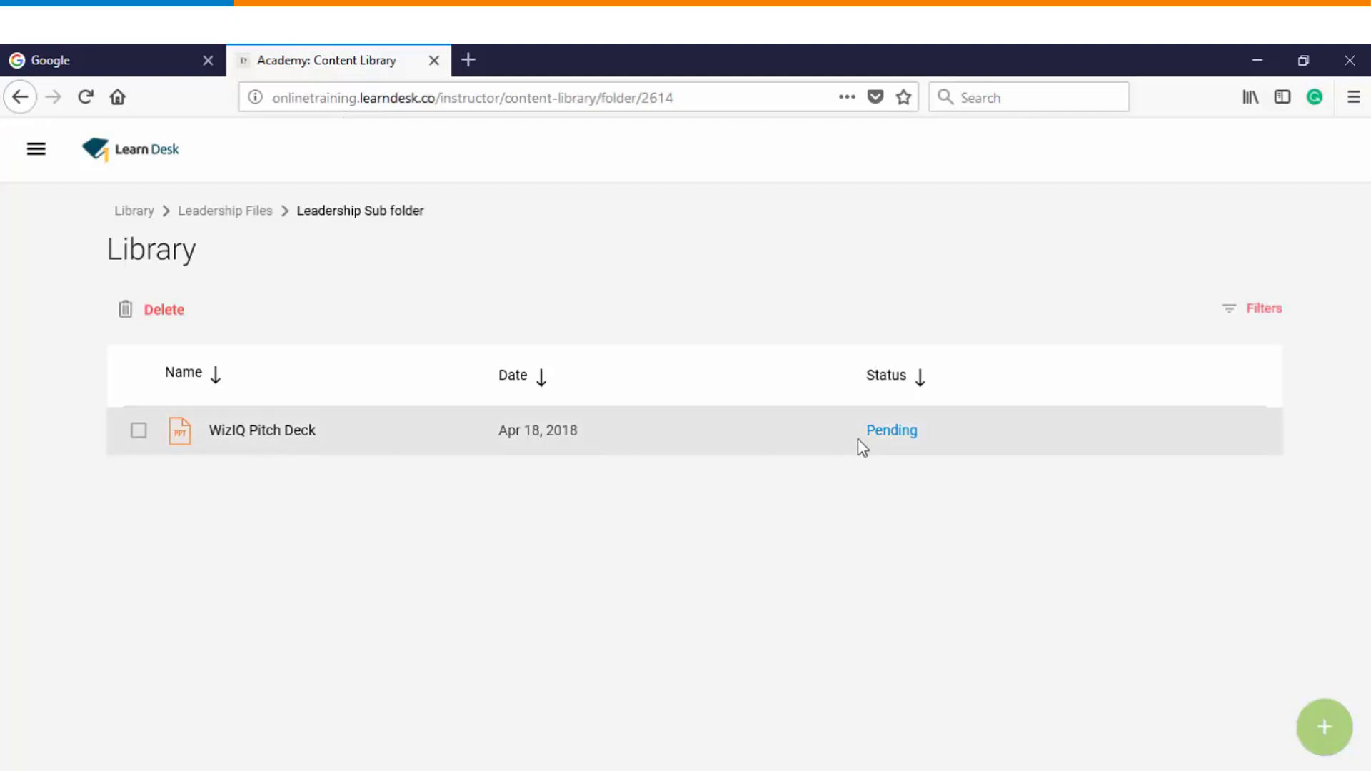
Go back to the main Library list via the Library breadcrumb.
mouse_move(898, 441)
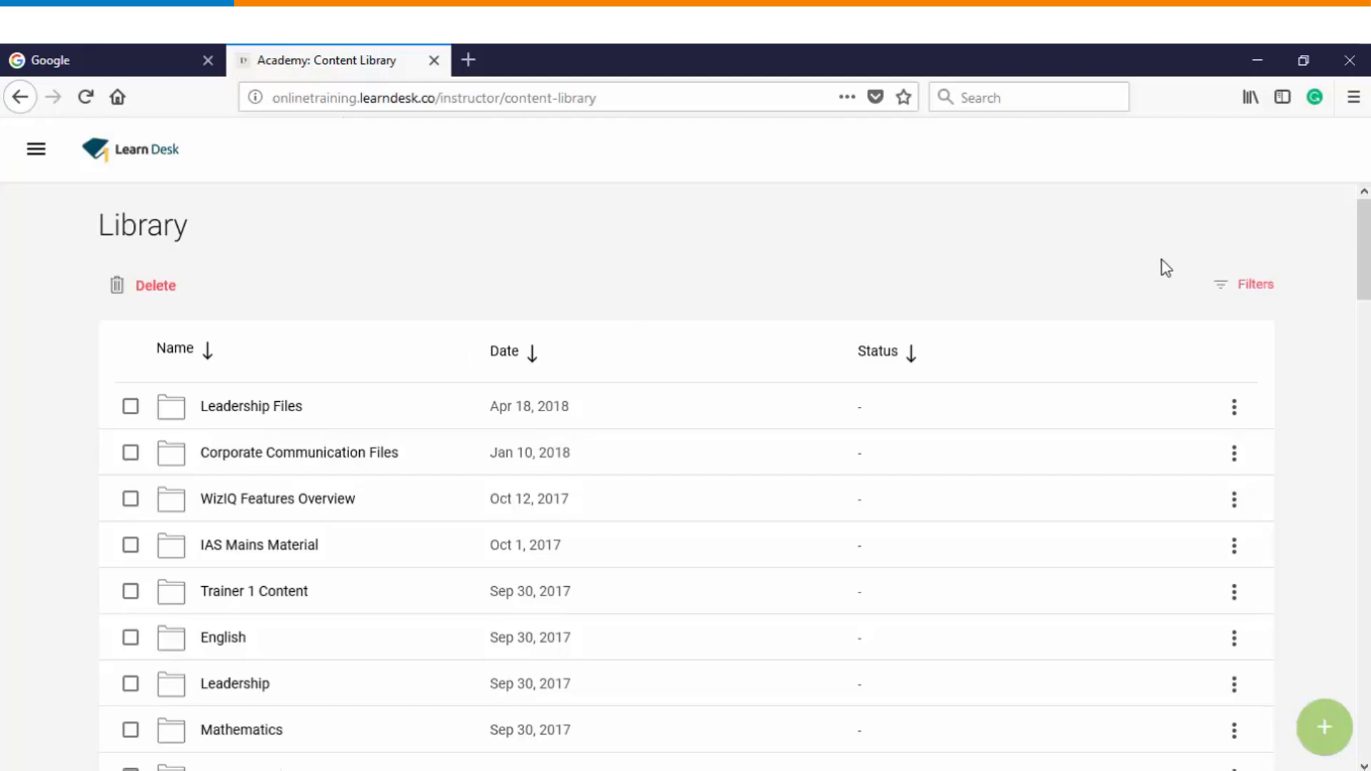
left_click(1246, 287)
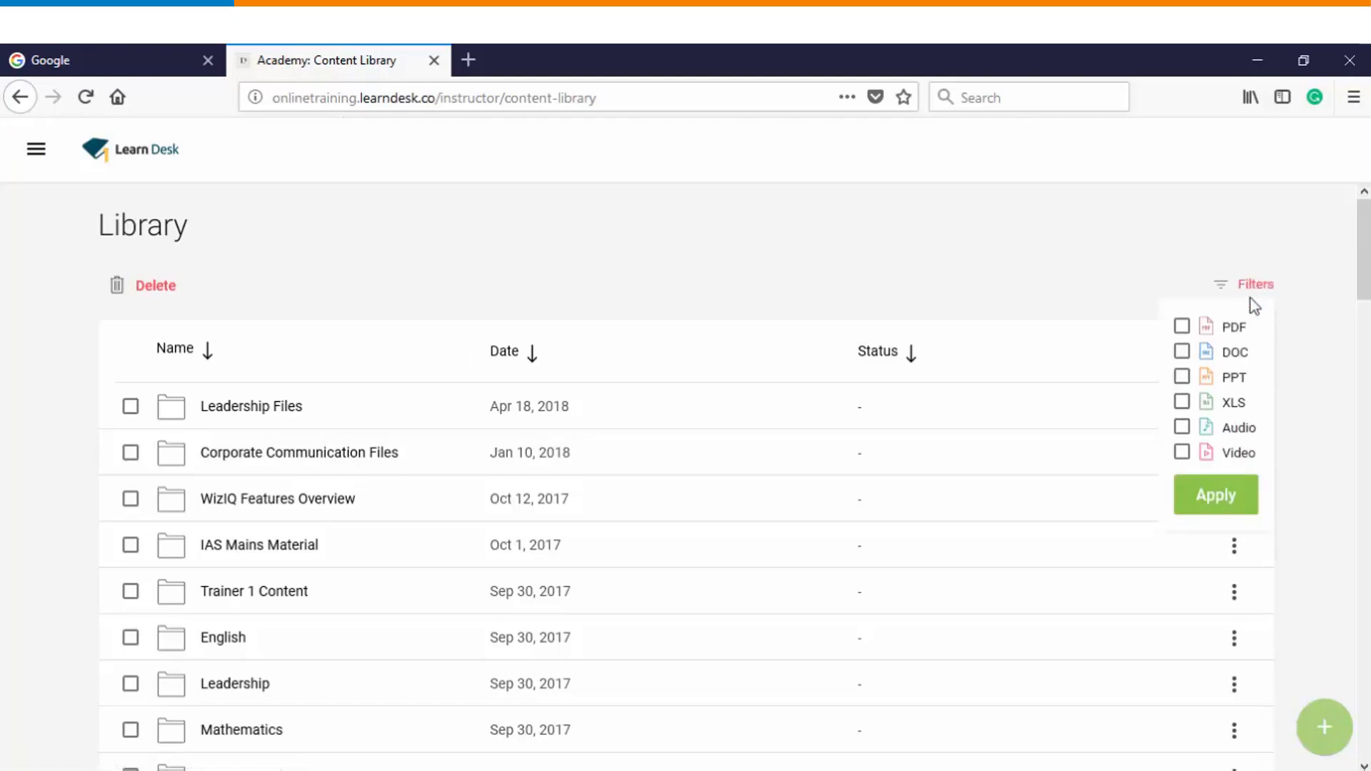
left_click(1182, 328)
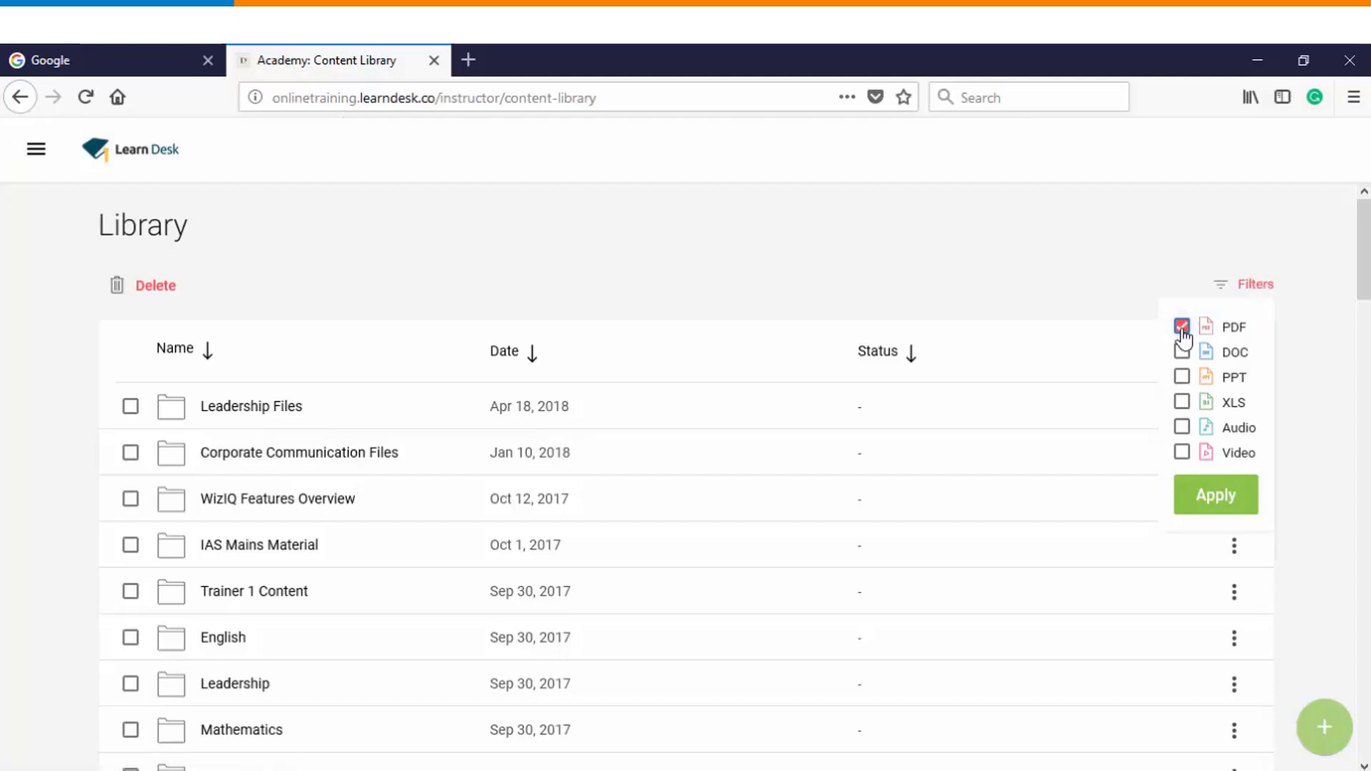
left_click(1206, 492)
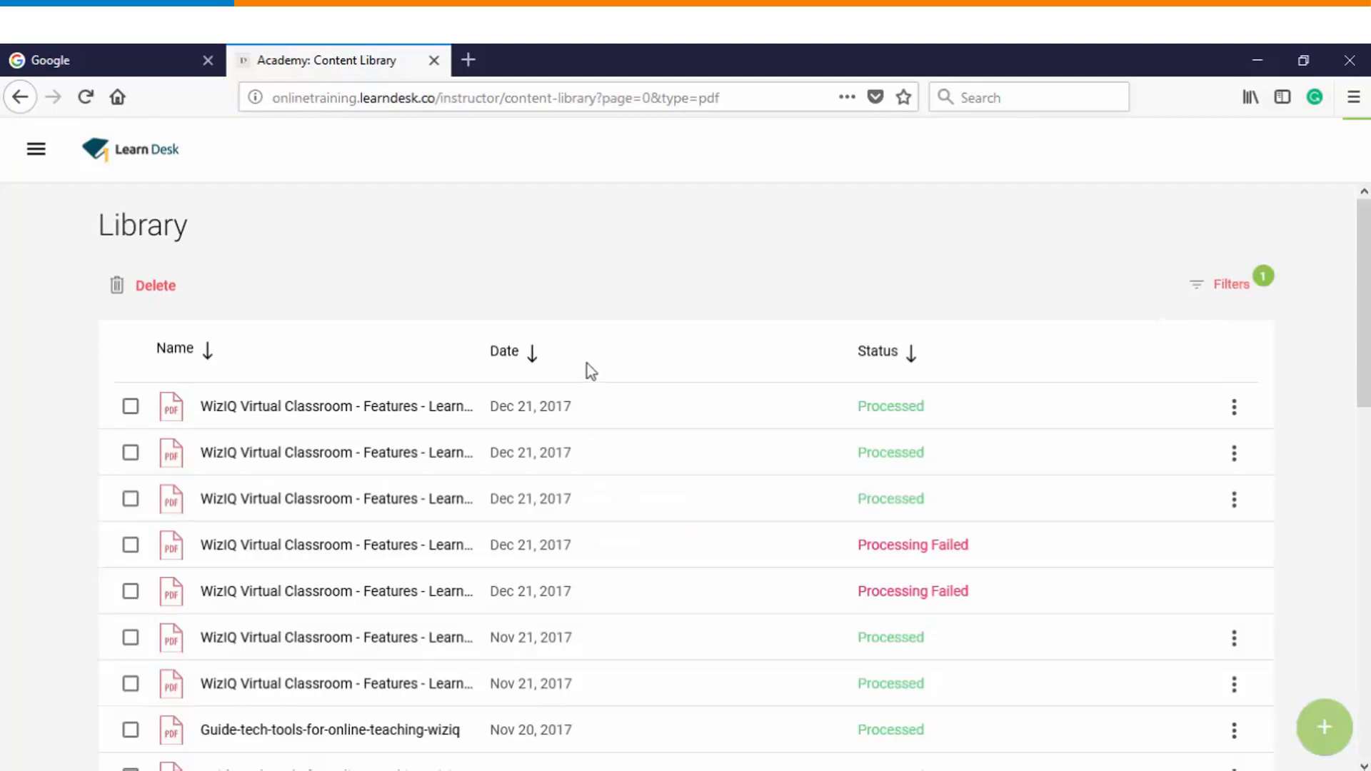
scroll(564, 382, "down", 5)
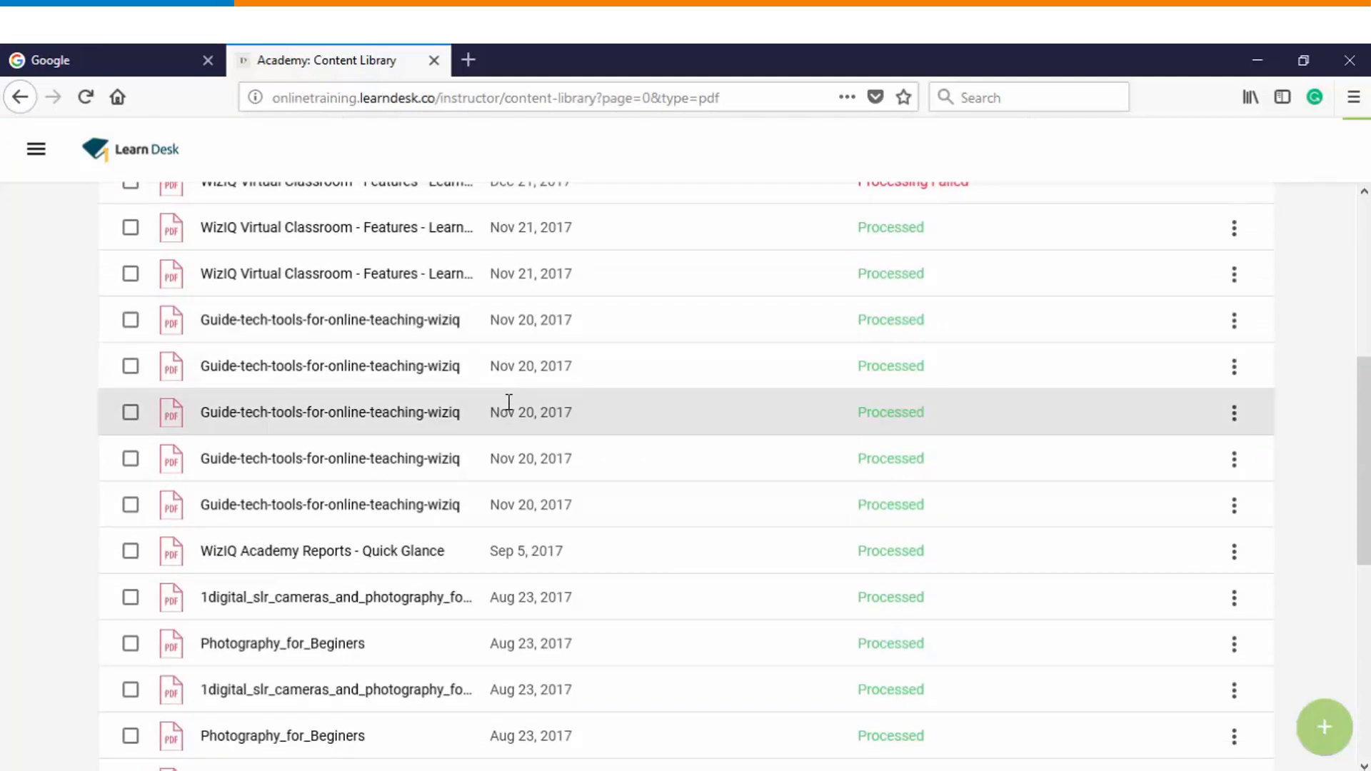
scroll(509, 402, "up", 5)
left_click(1218, 283)
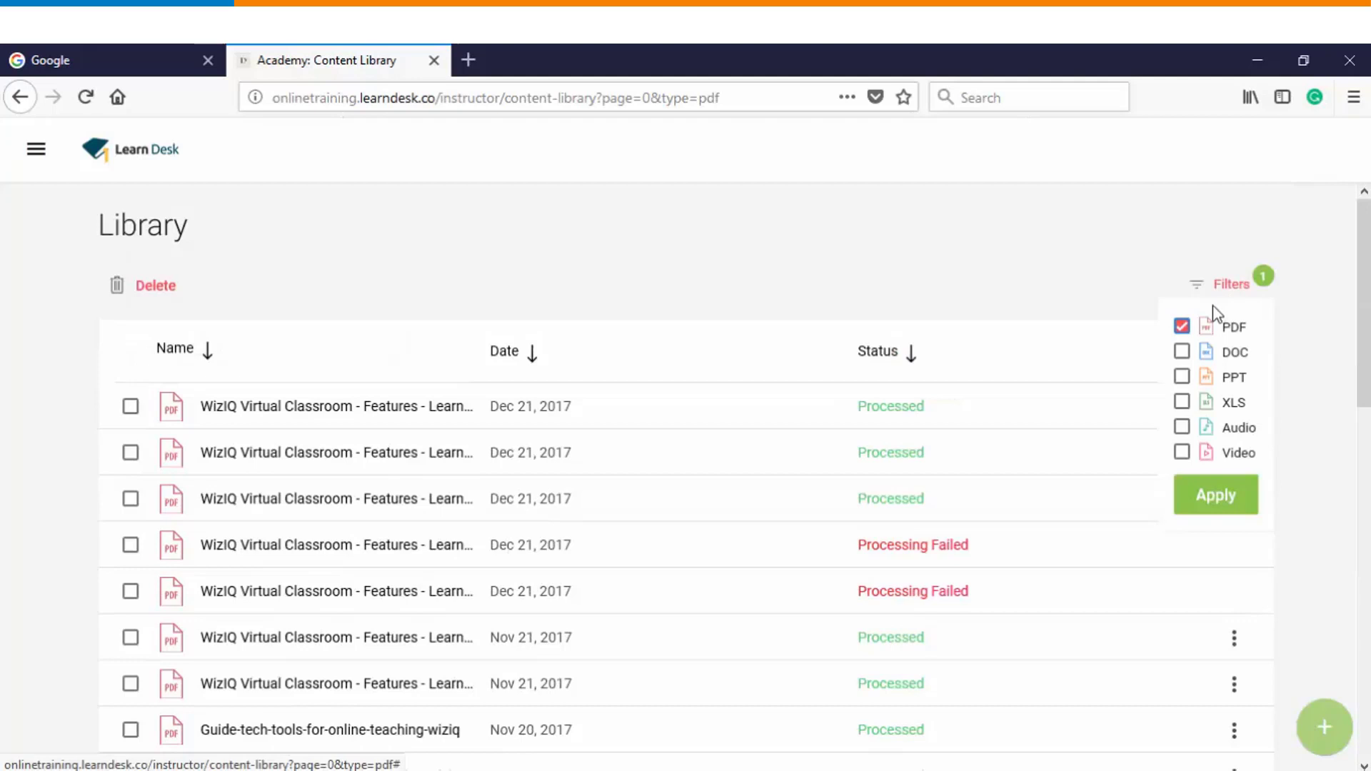
left_click(1182, 326)
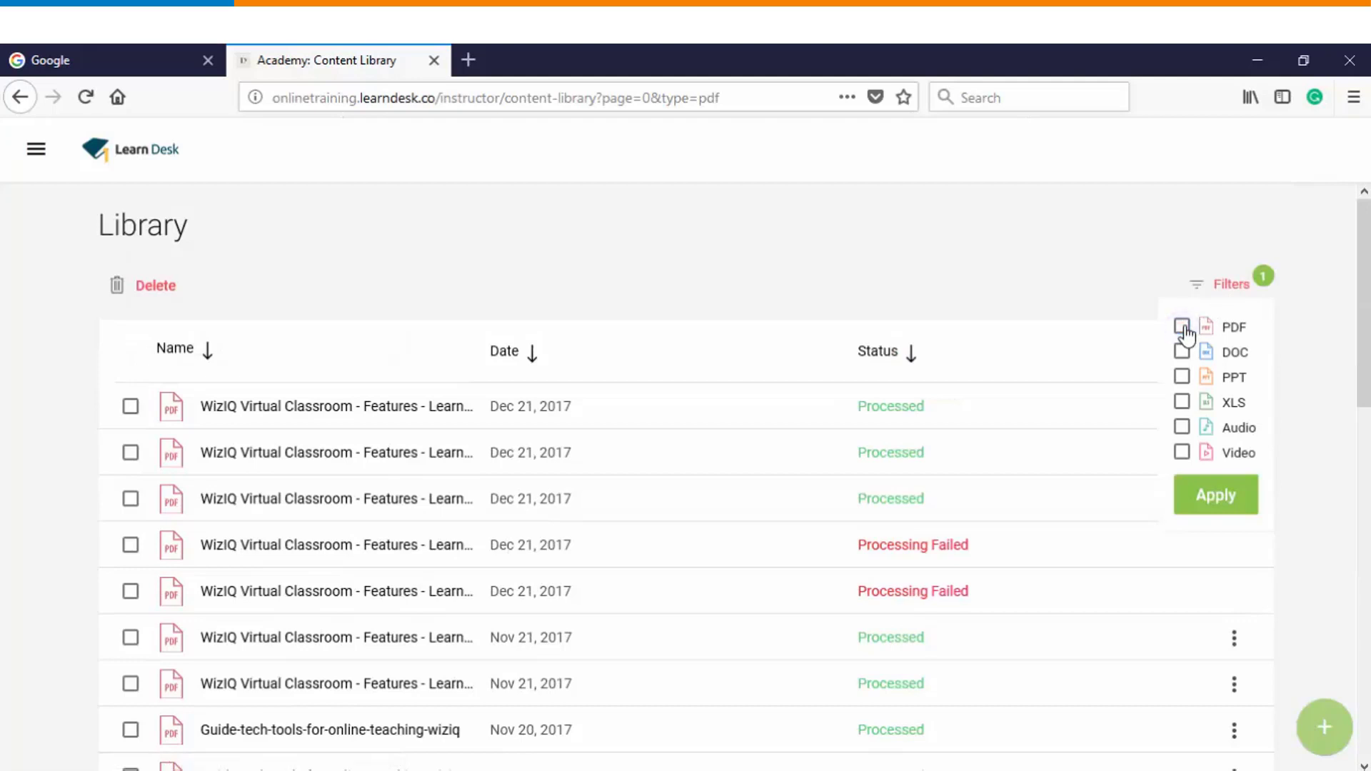
left_click(1230, 498)
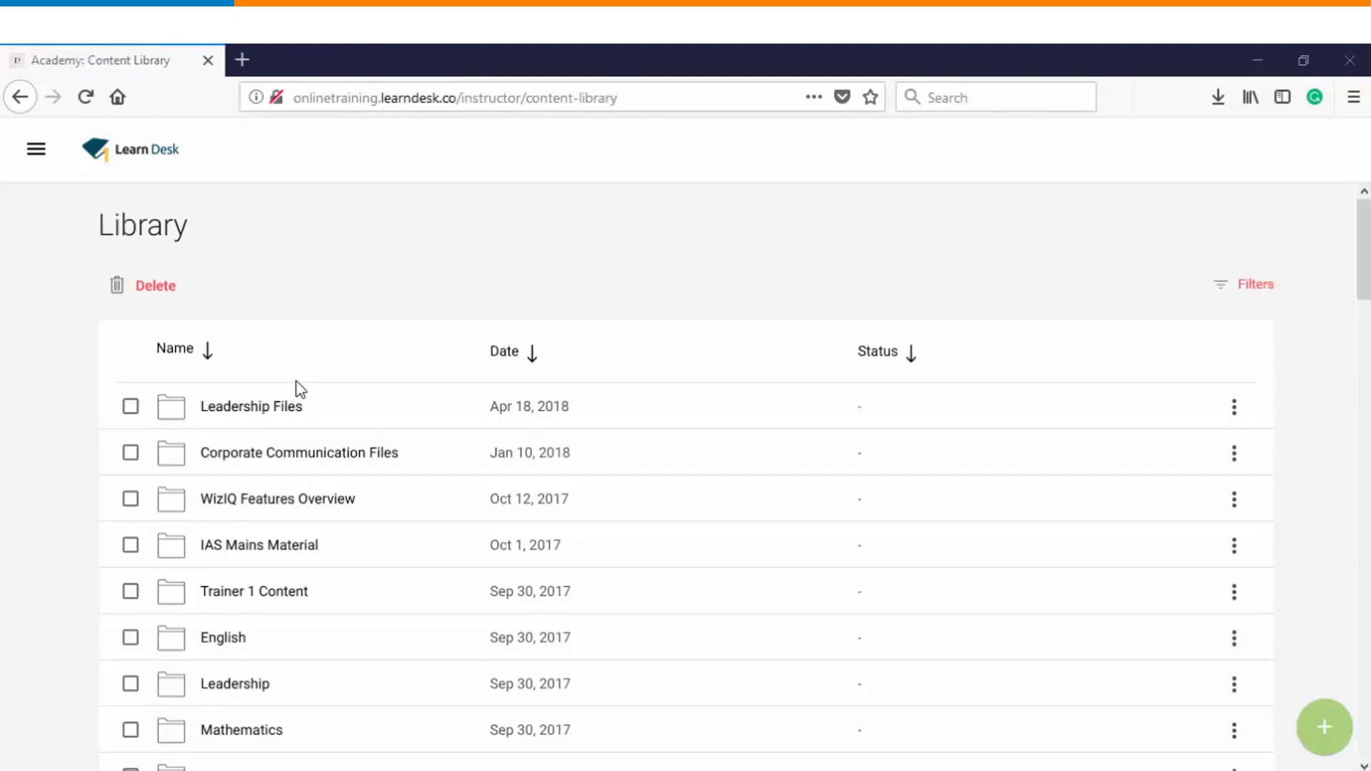
Permanently delete the Leadership Files folder and the Basic Algebra document.
left_click(131, 409)
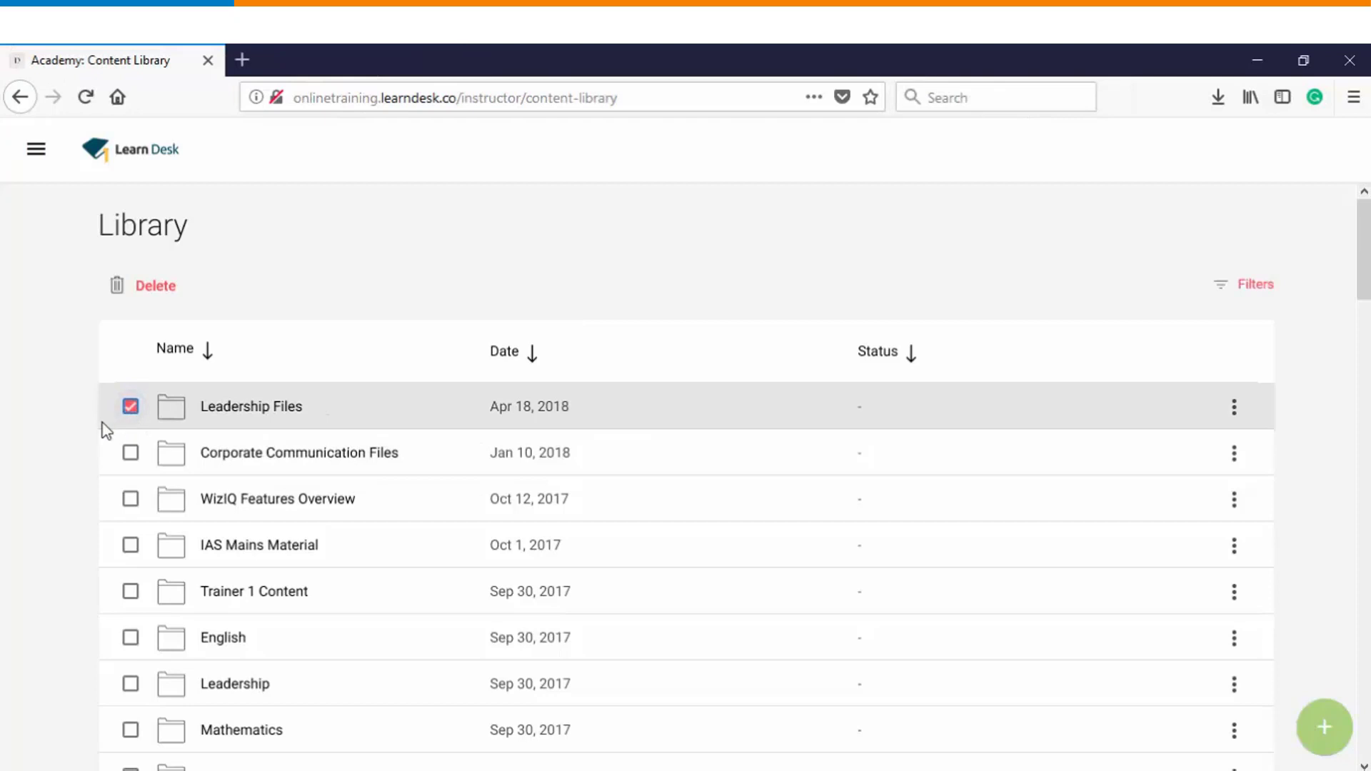
scroll(79, 472, "down", 3)
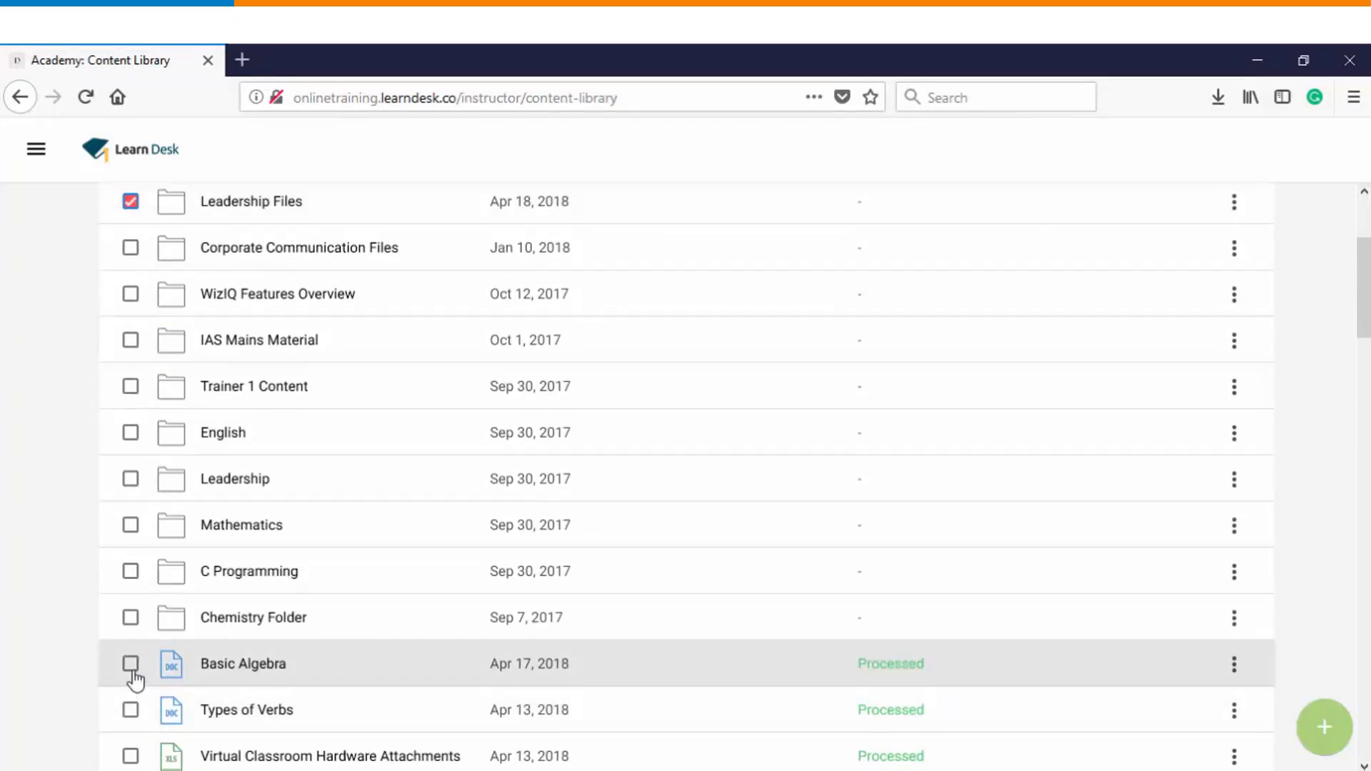
left_click(131, 667)
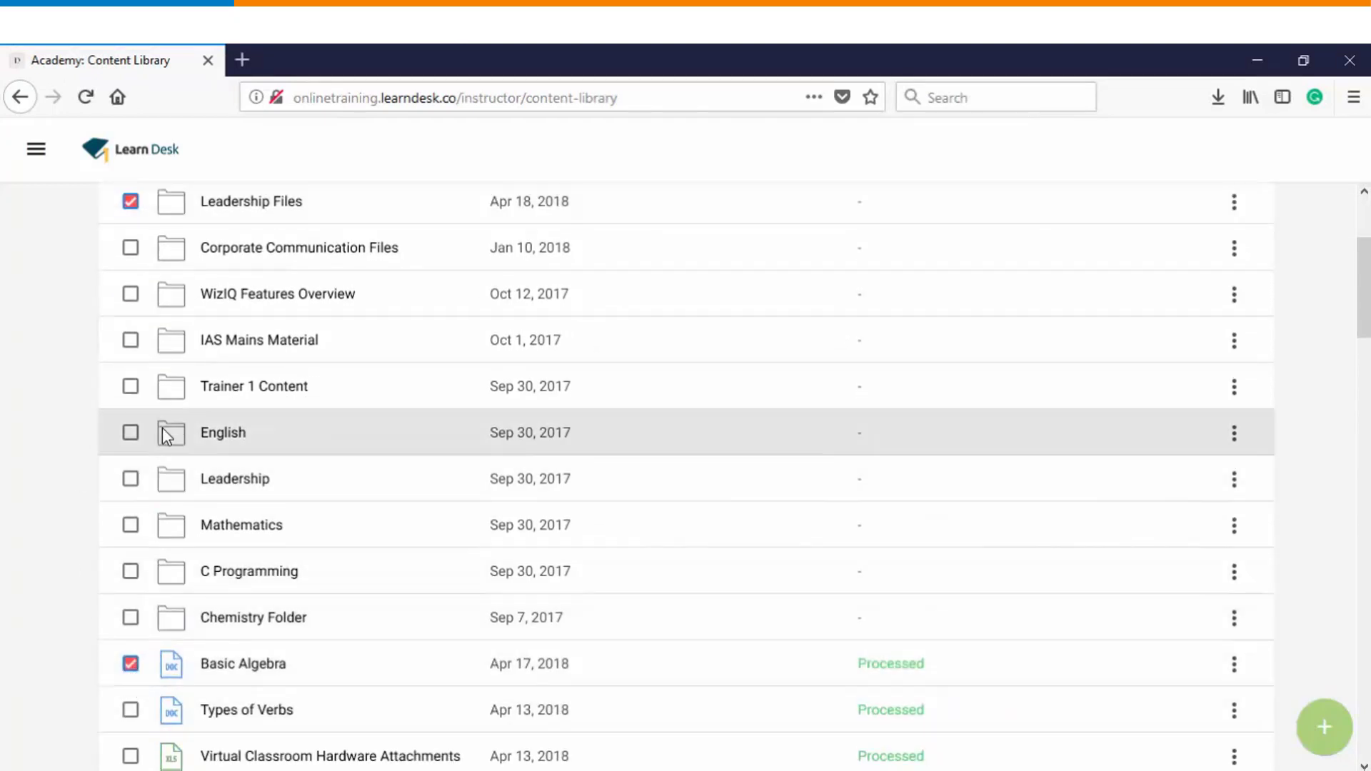
scroll(169, 428, "up", 3)
left_click(143, 300)
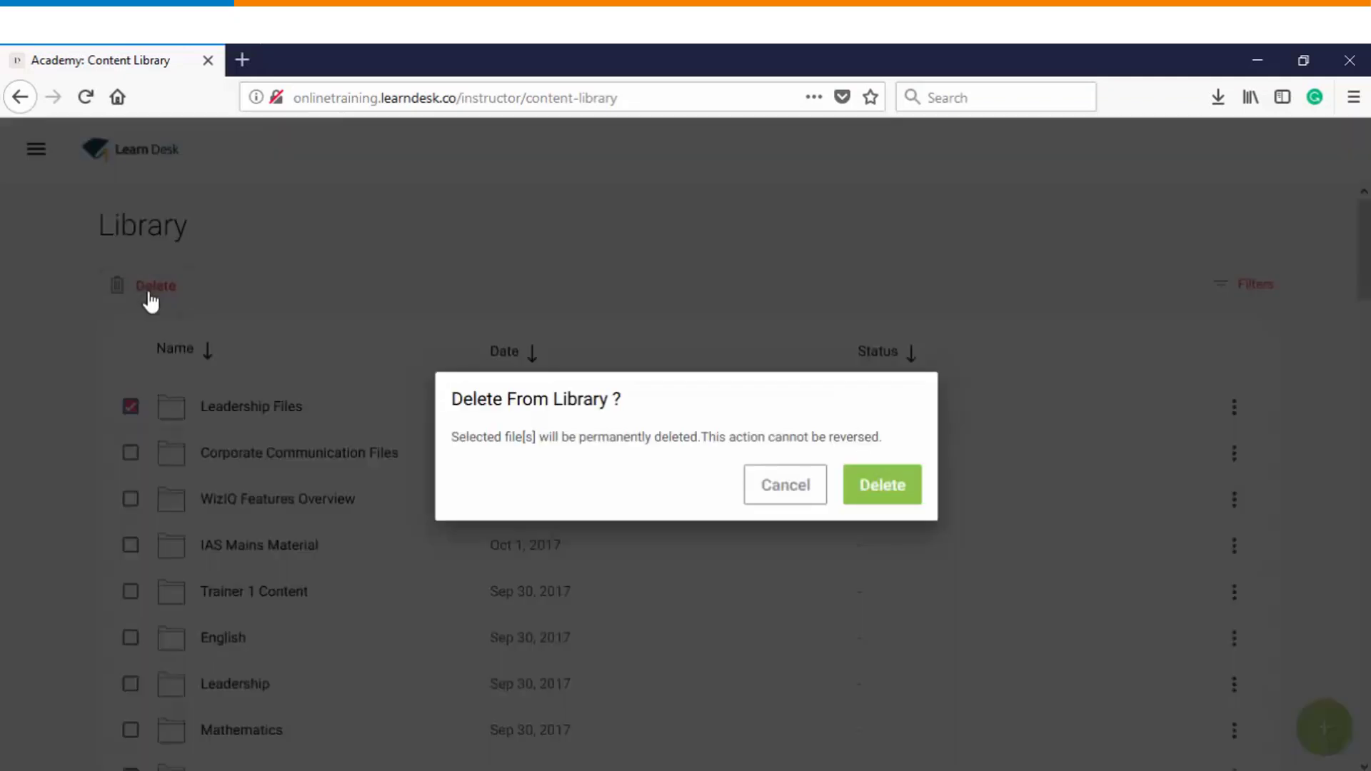
left_click(877, 491)
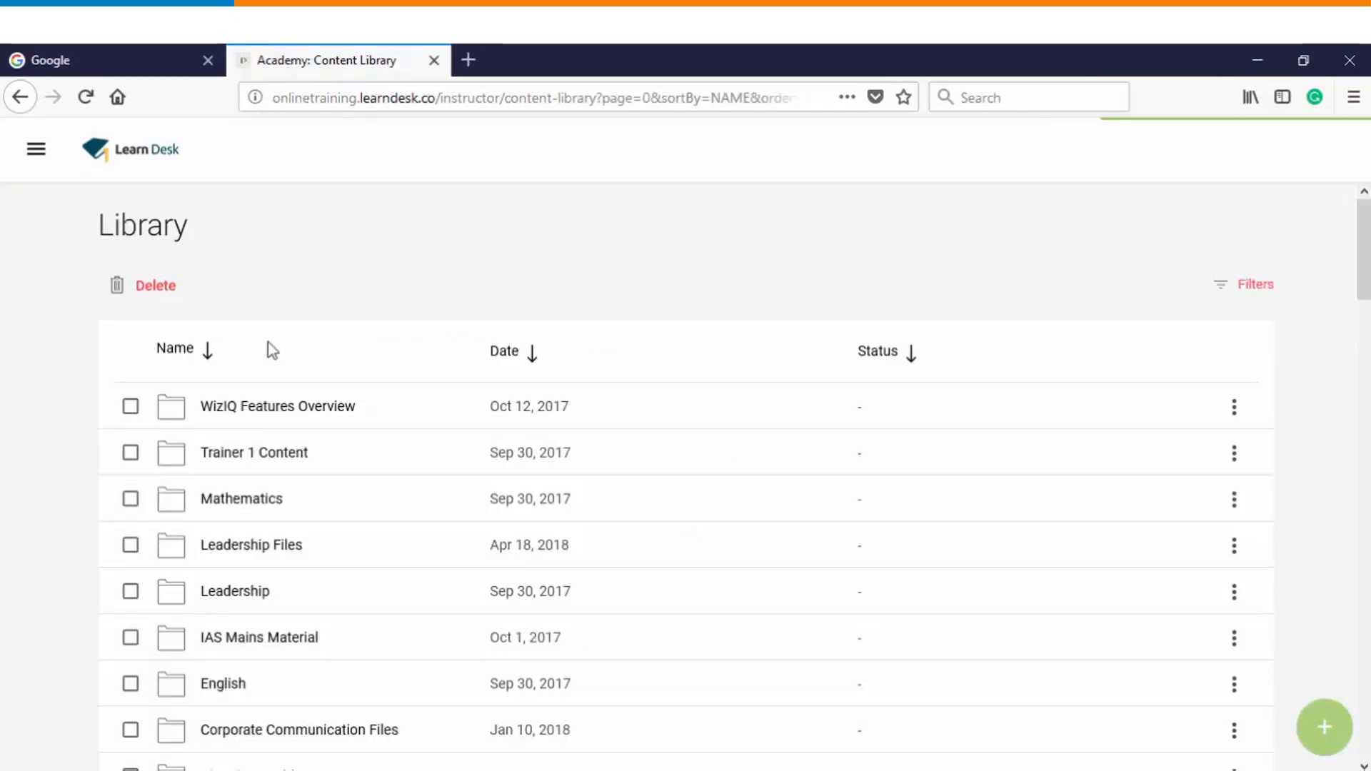
Sort the library list by Name, then by Date, then by Status.
left_click(178, 349)
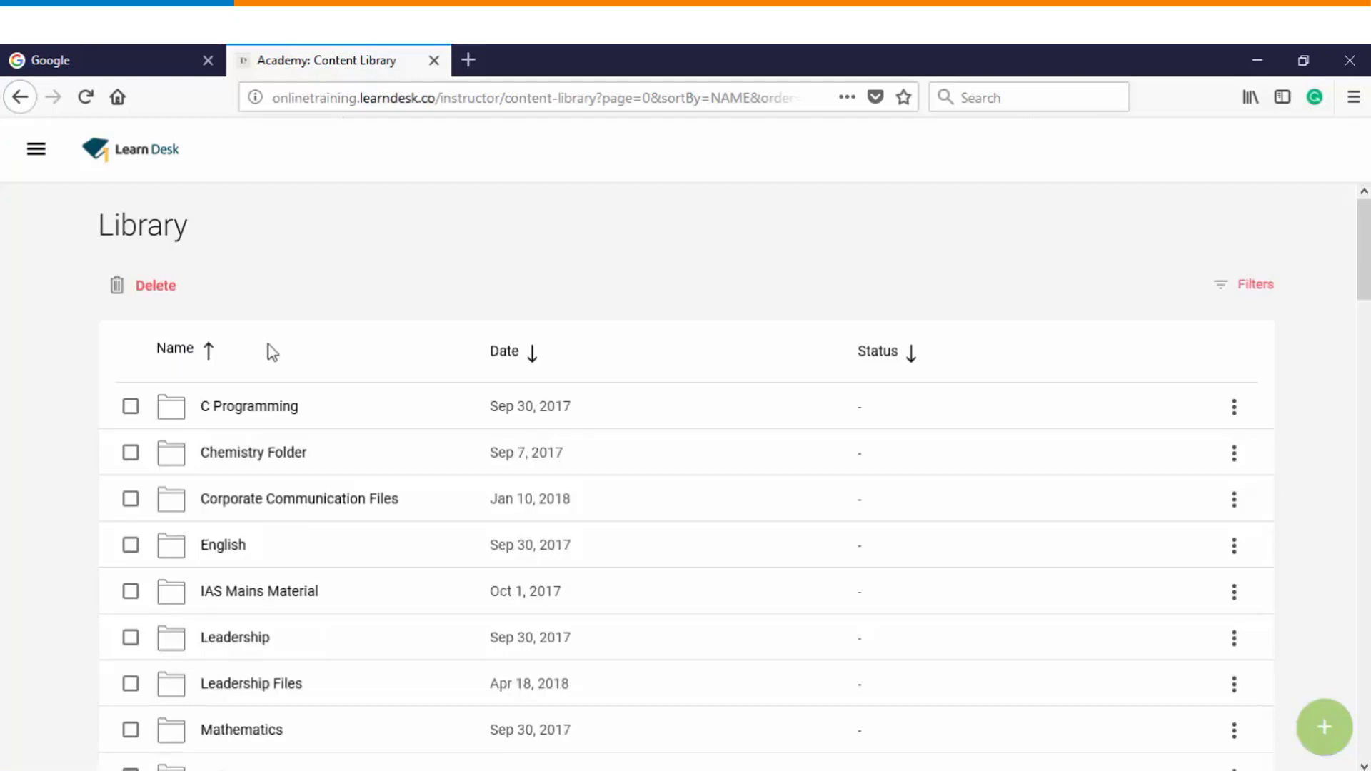
left_click(511, 361)
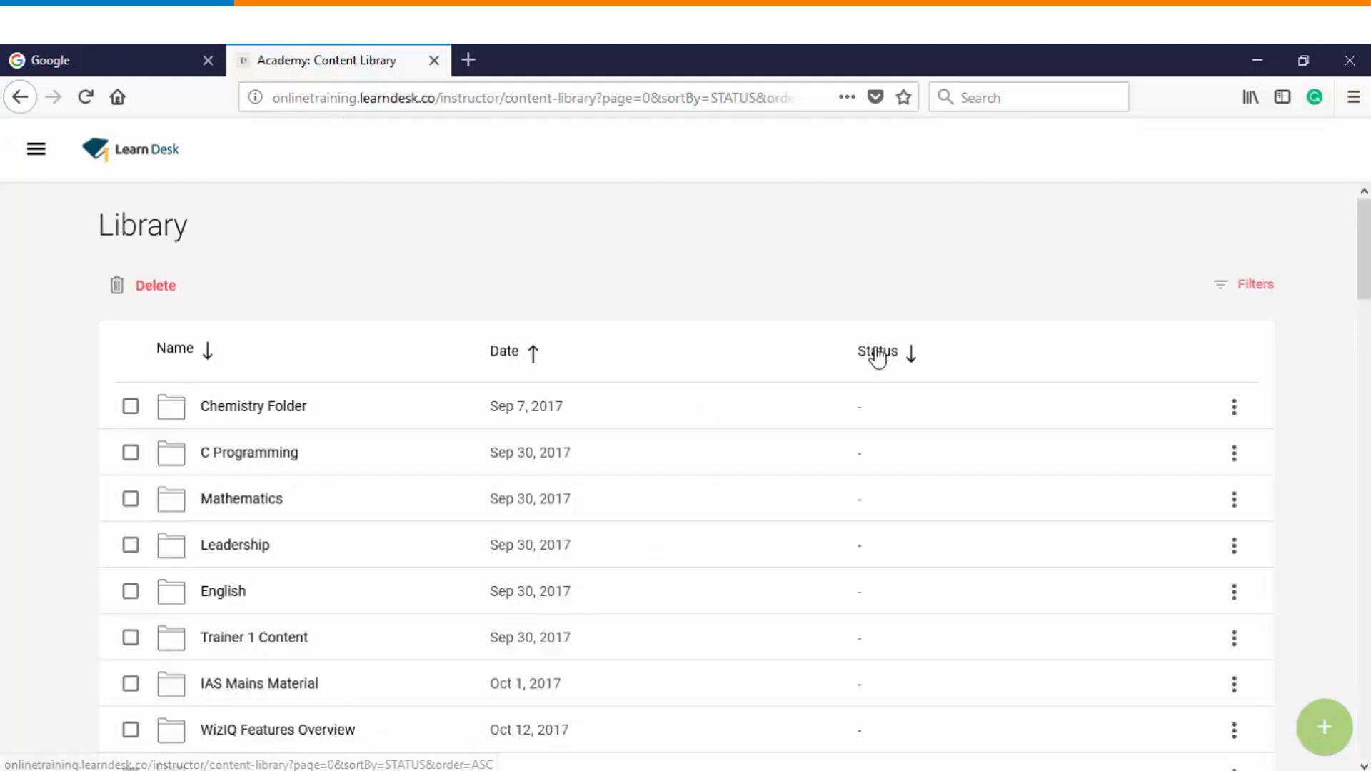
left_click(868, 353)
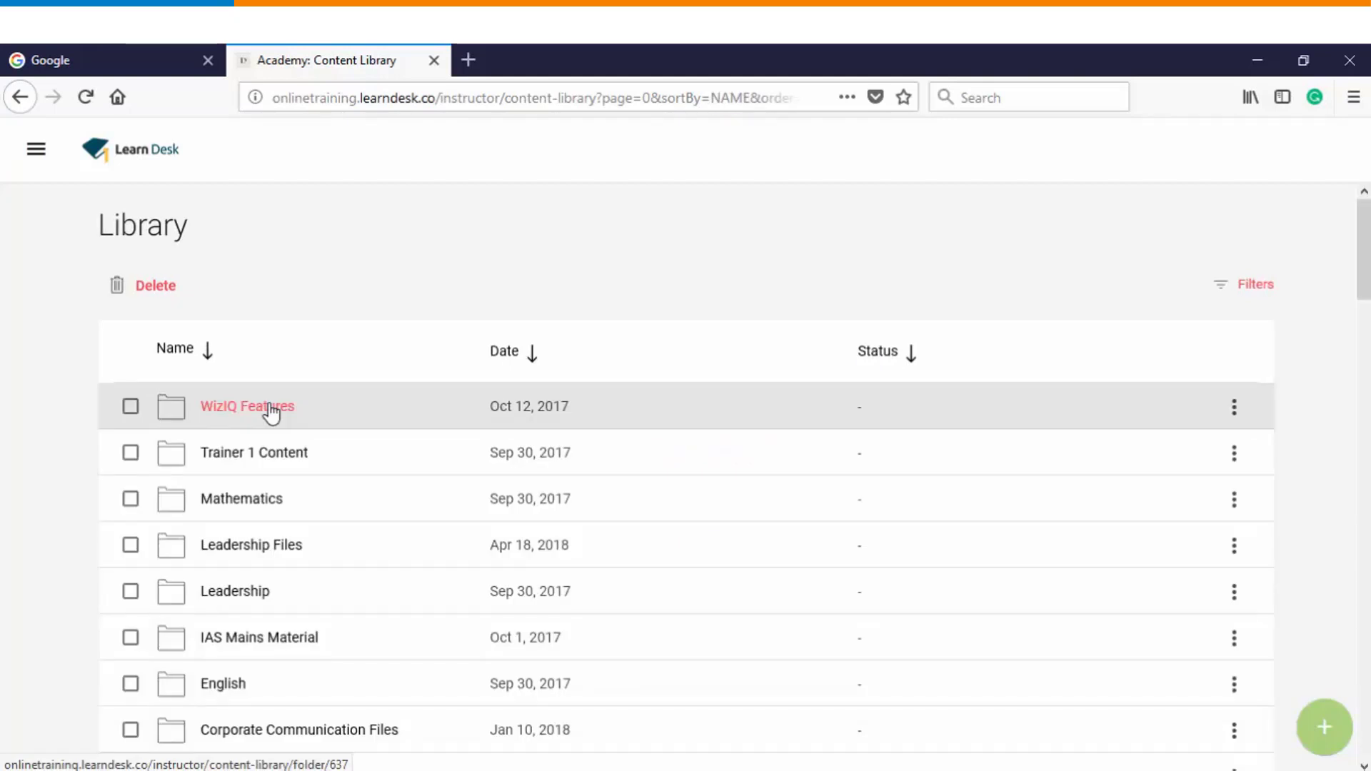
Rename the WizIQ Features folder to 'WizIQ Features Overview'.
left_click(1230, 409)
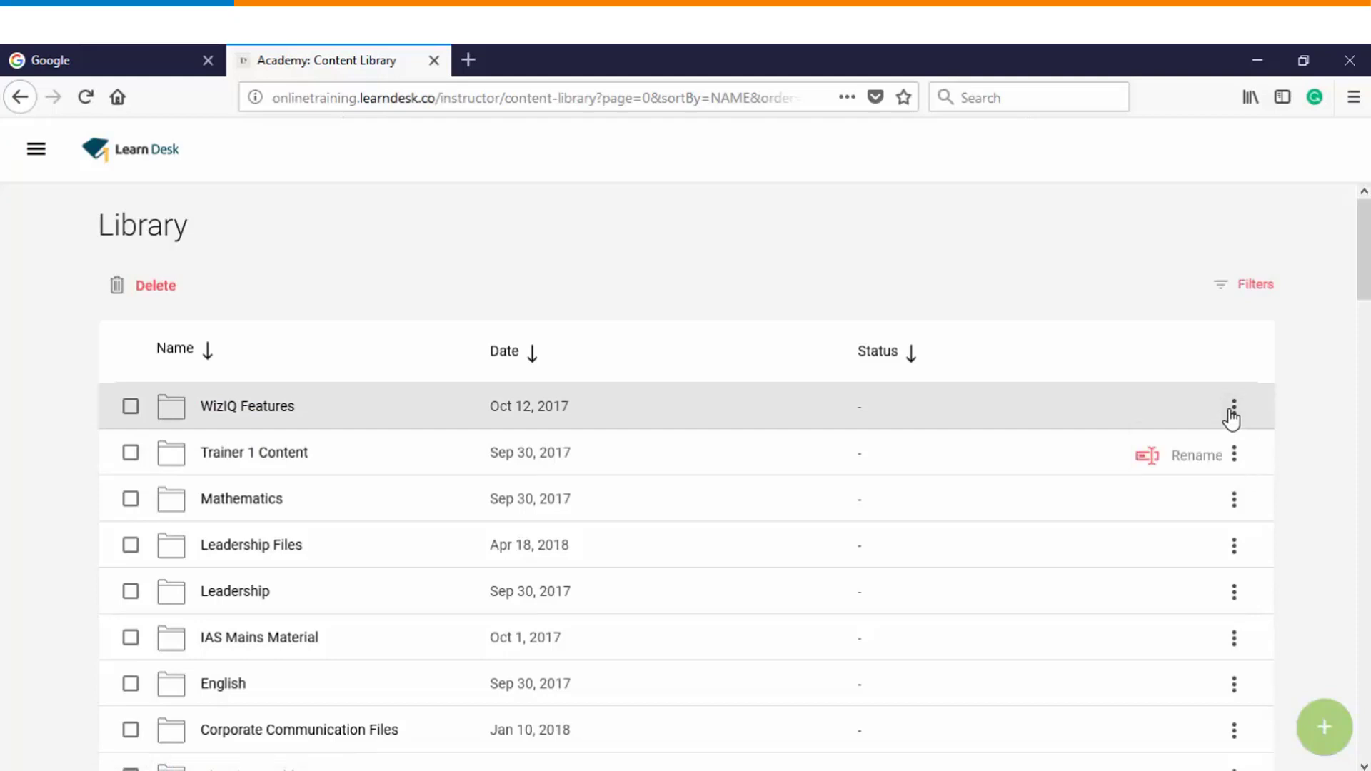
left_click(1185, 464)
type("Overview")
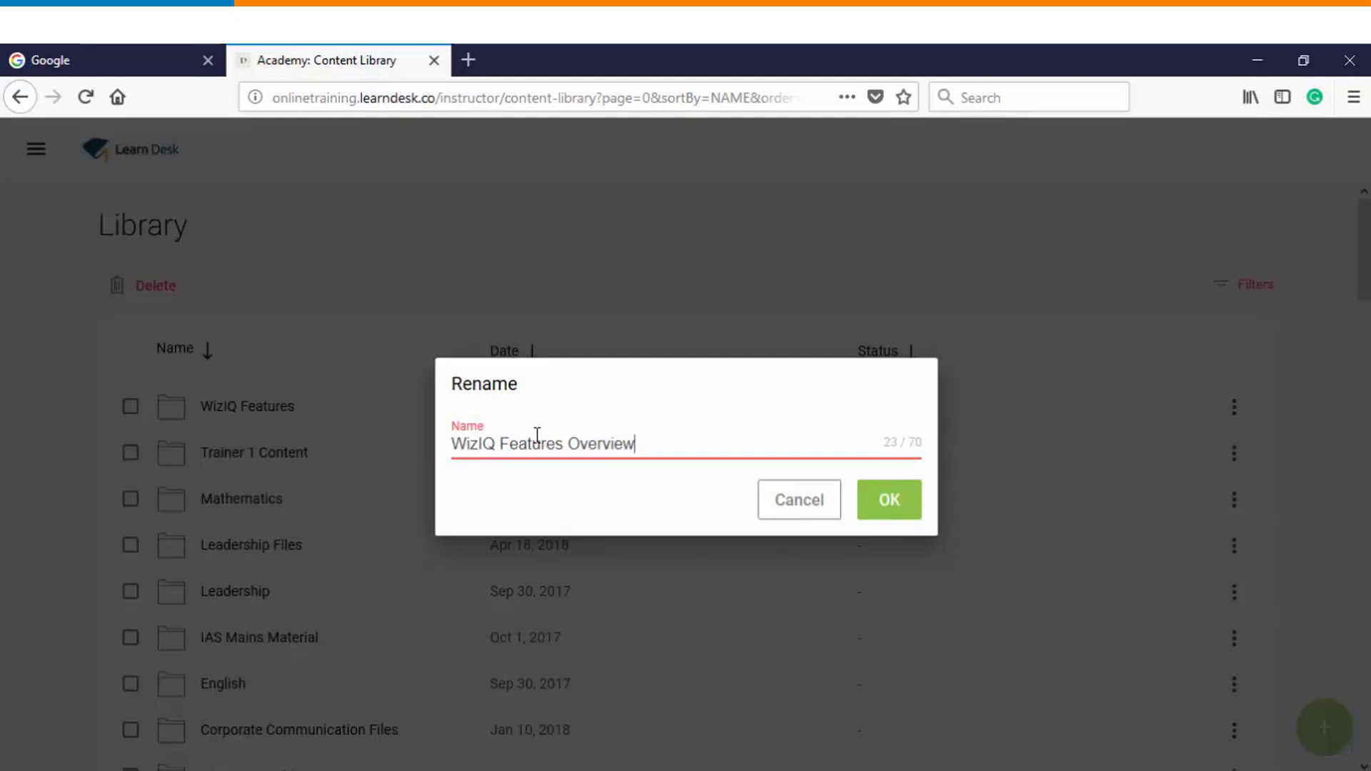
left_click(893, 507)
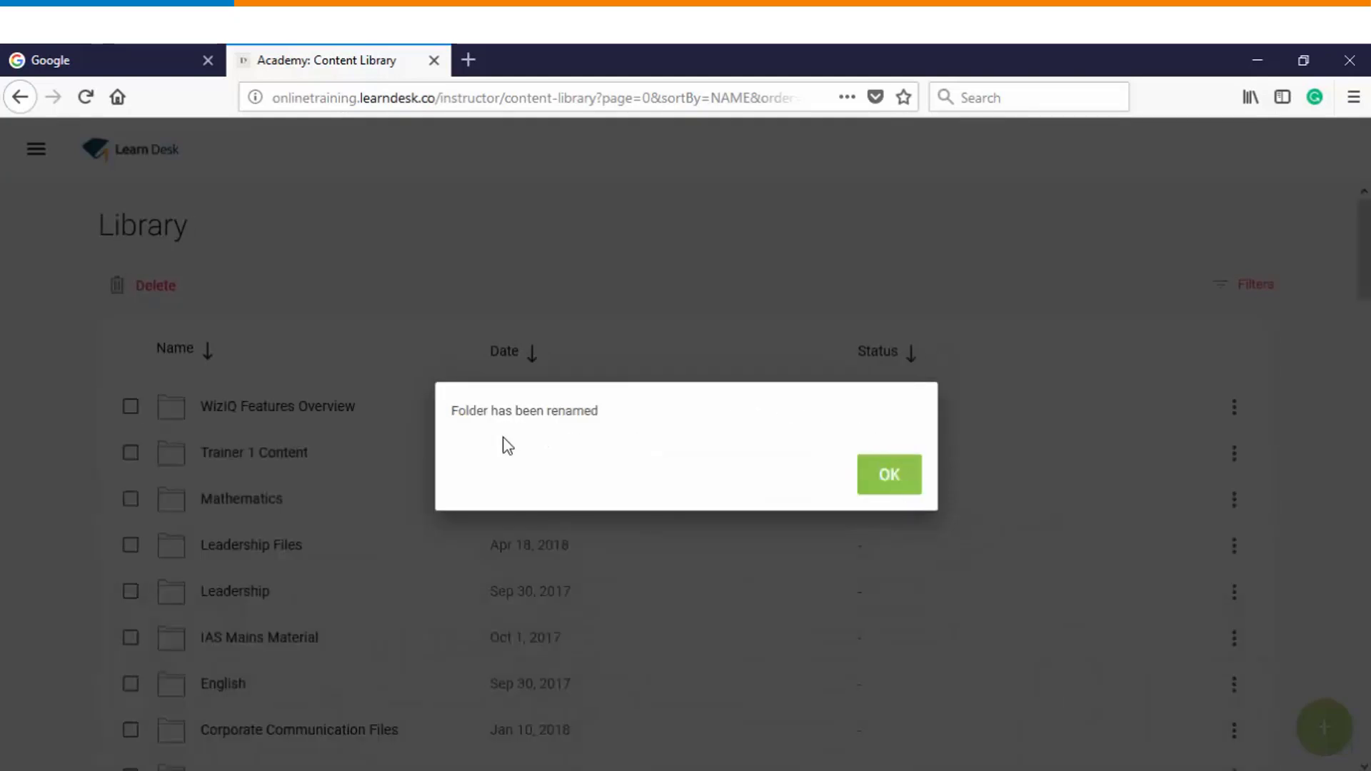
Enable 'Allow users to download this file' on WizIQ Virtual Classroom end to end and save.
left_click(909, 489)
scroll(905, 478, "down", 5)
scroll(907, 478, "down", 1)
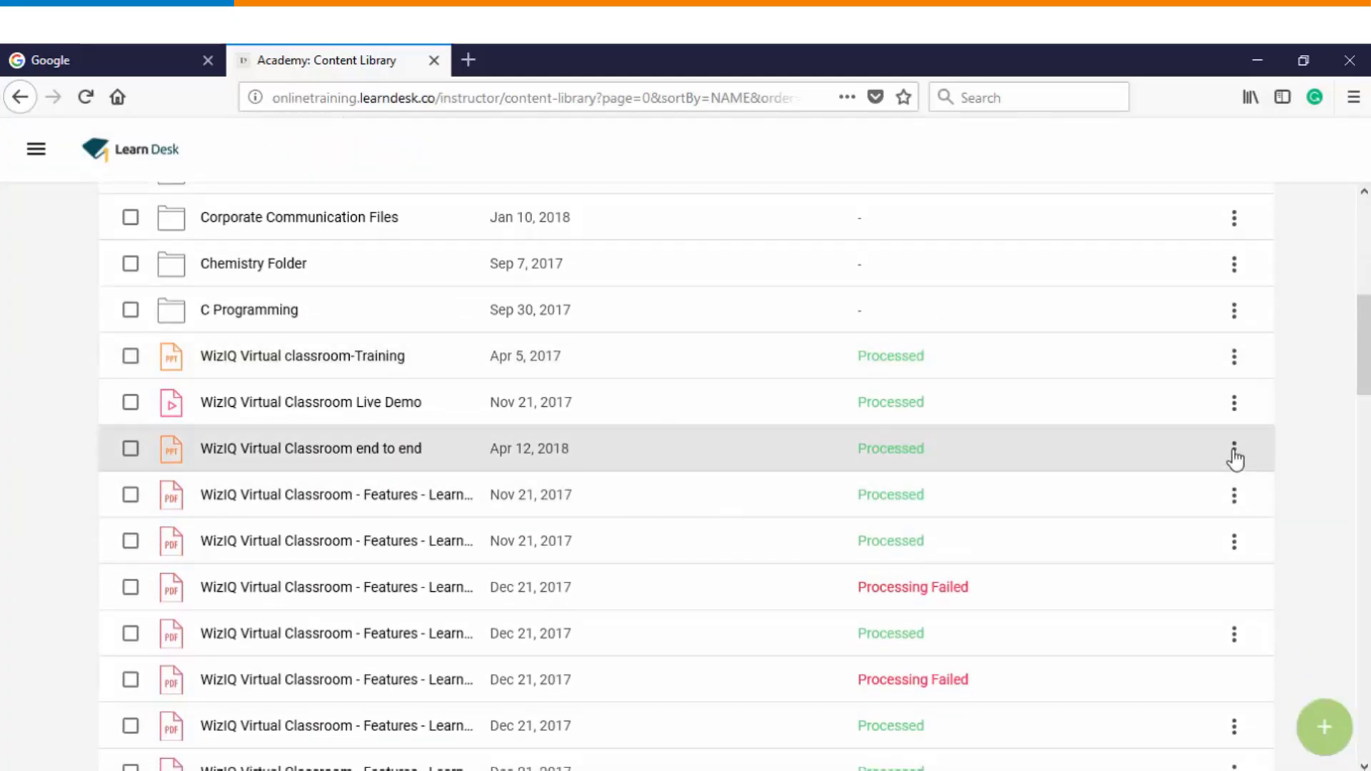
left_click(1234, 450)
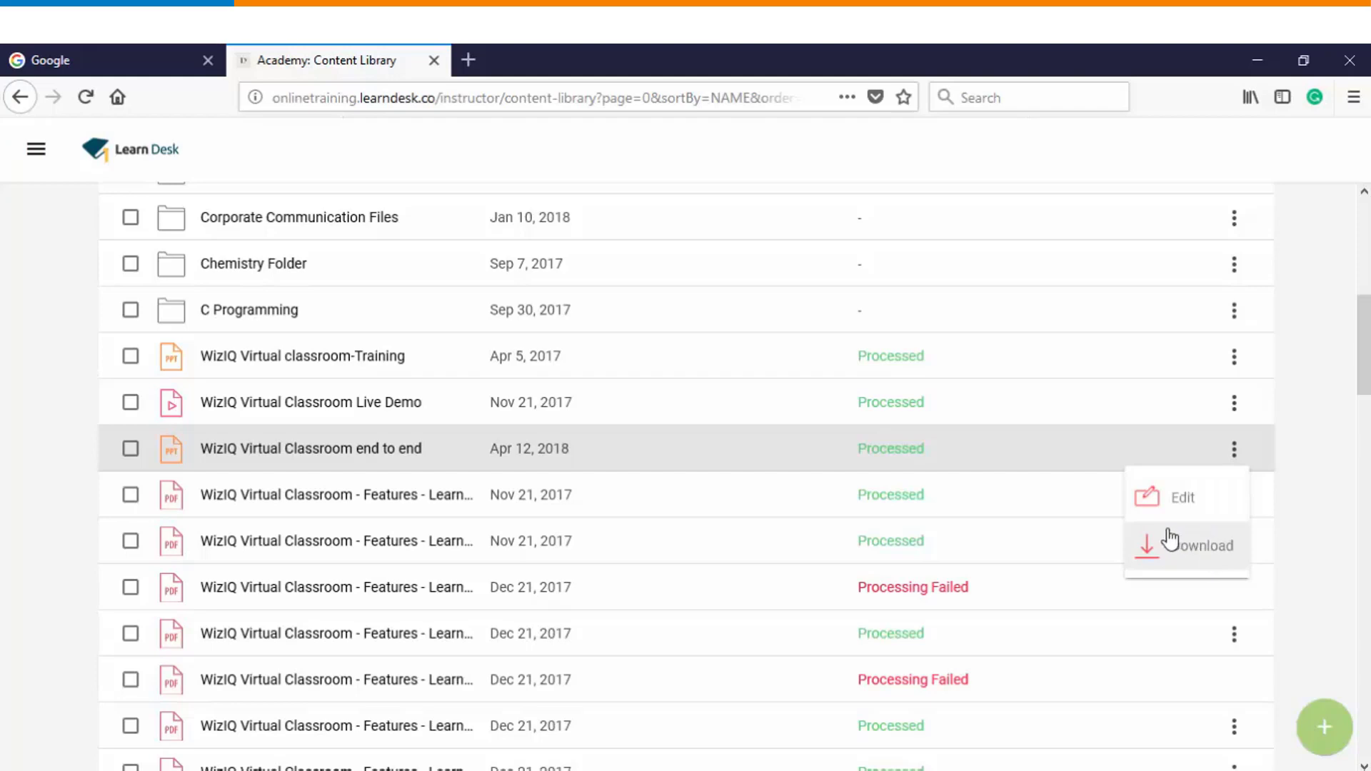
left_click(1182, 511)
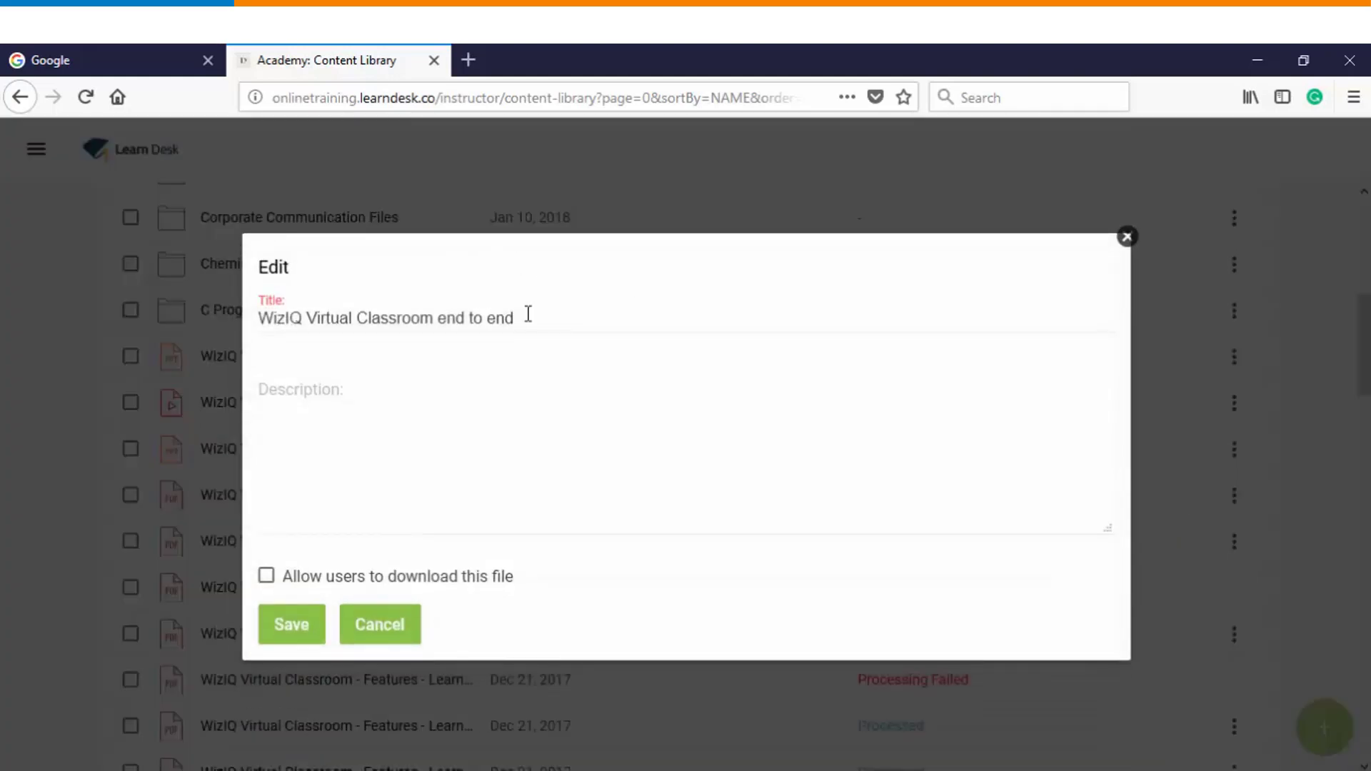
left_click(527, 314)
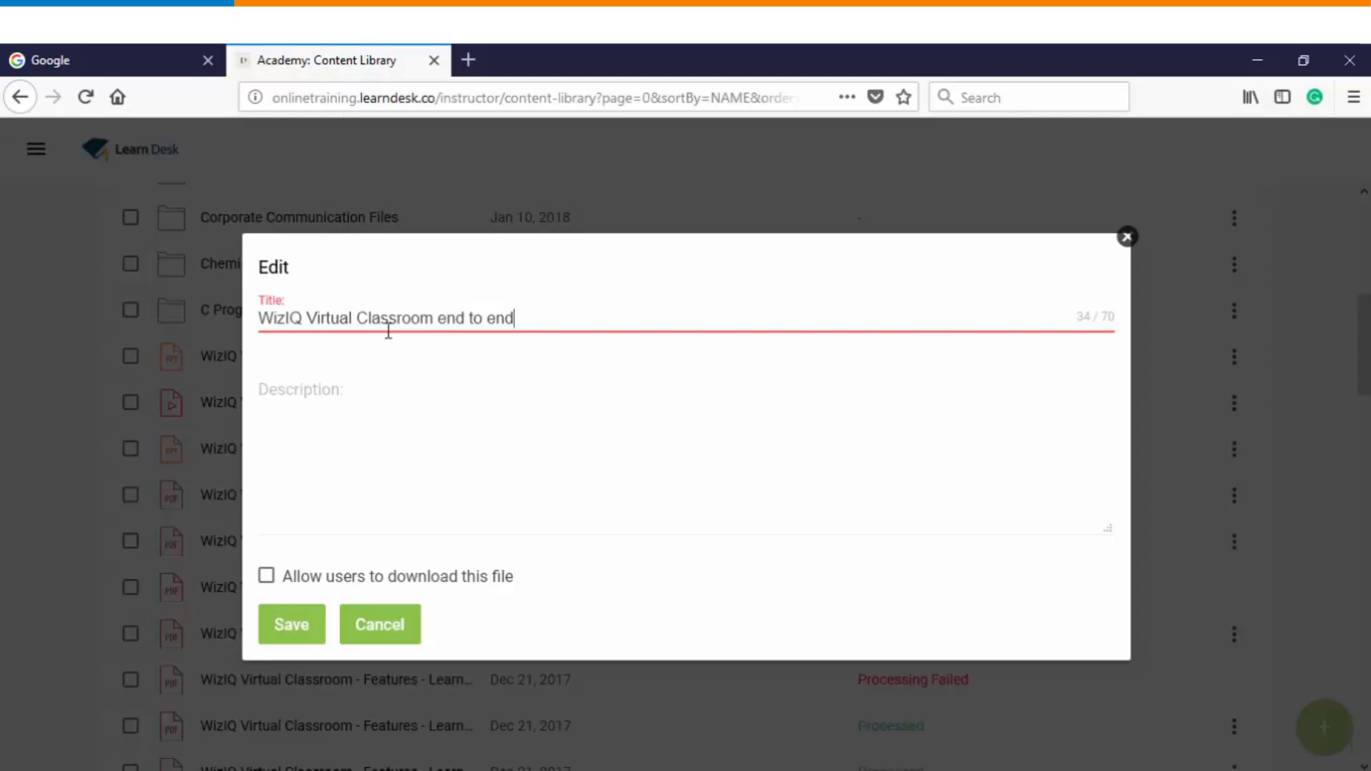
left_click(310, 391)
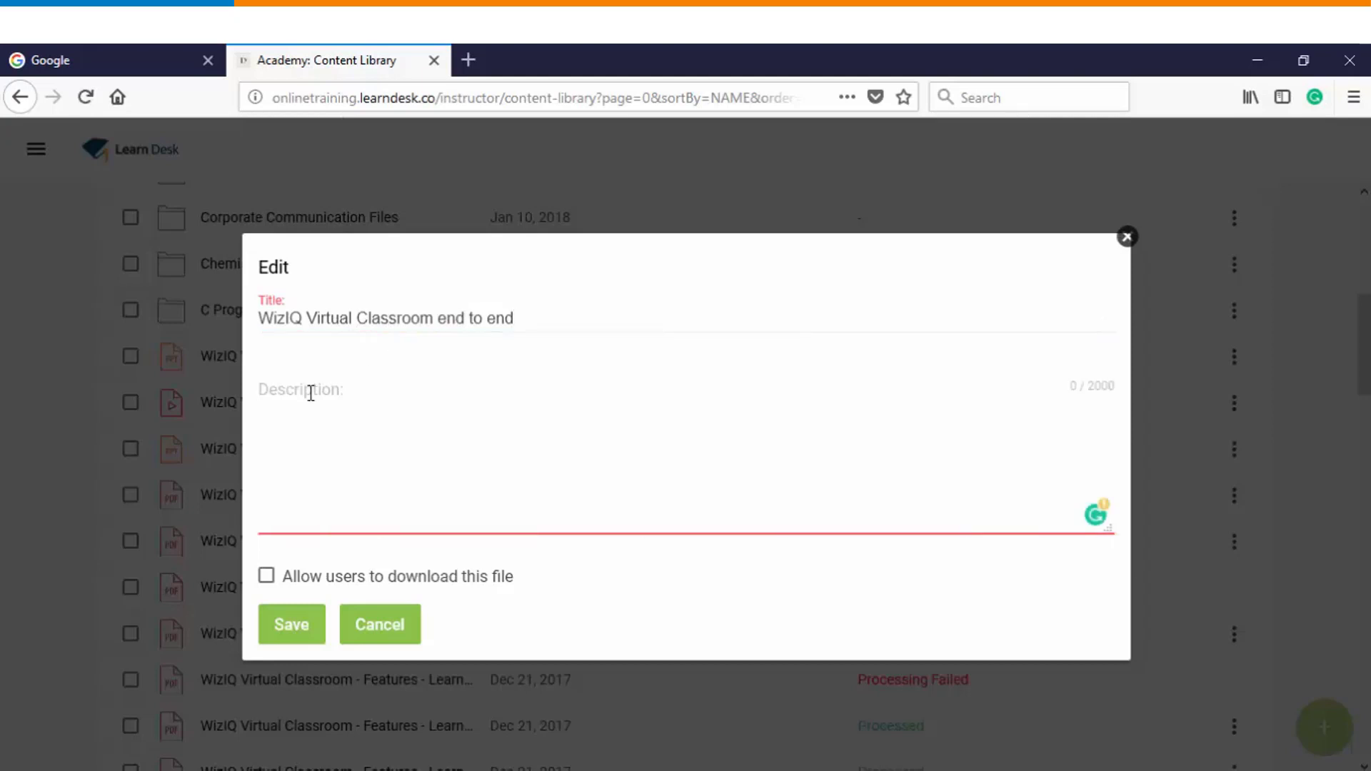
left_click(266, 577)
left_click(290, 625)
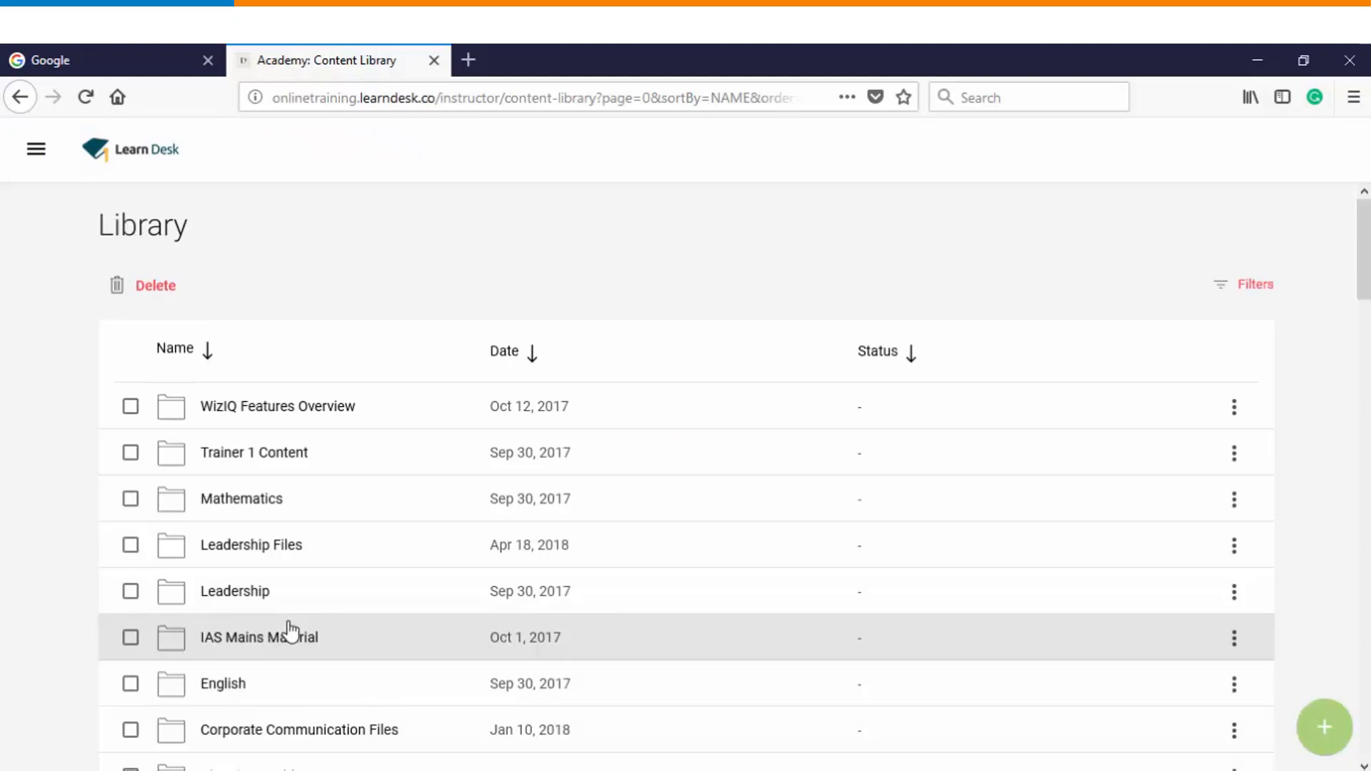
scroll(338, 564, "down", 4)
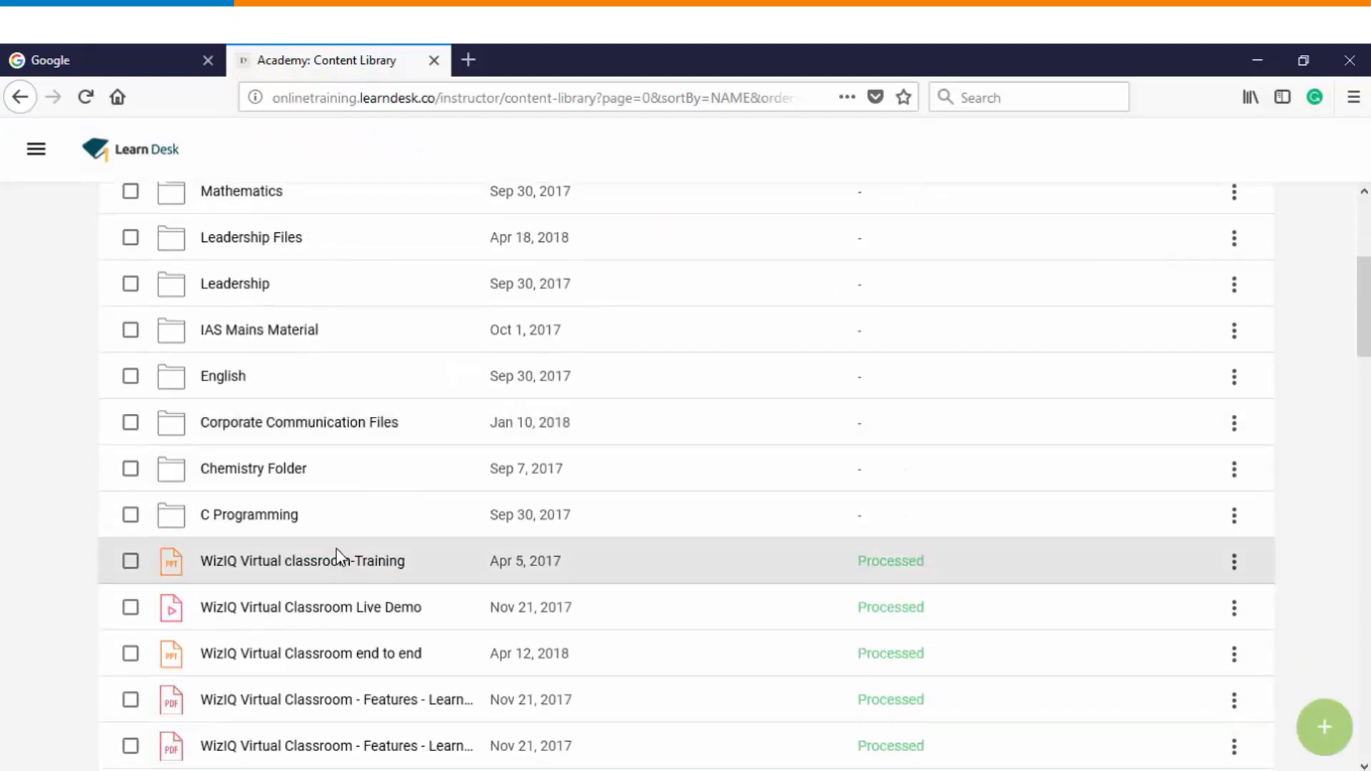
left_click(36, 149)
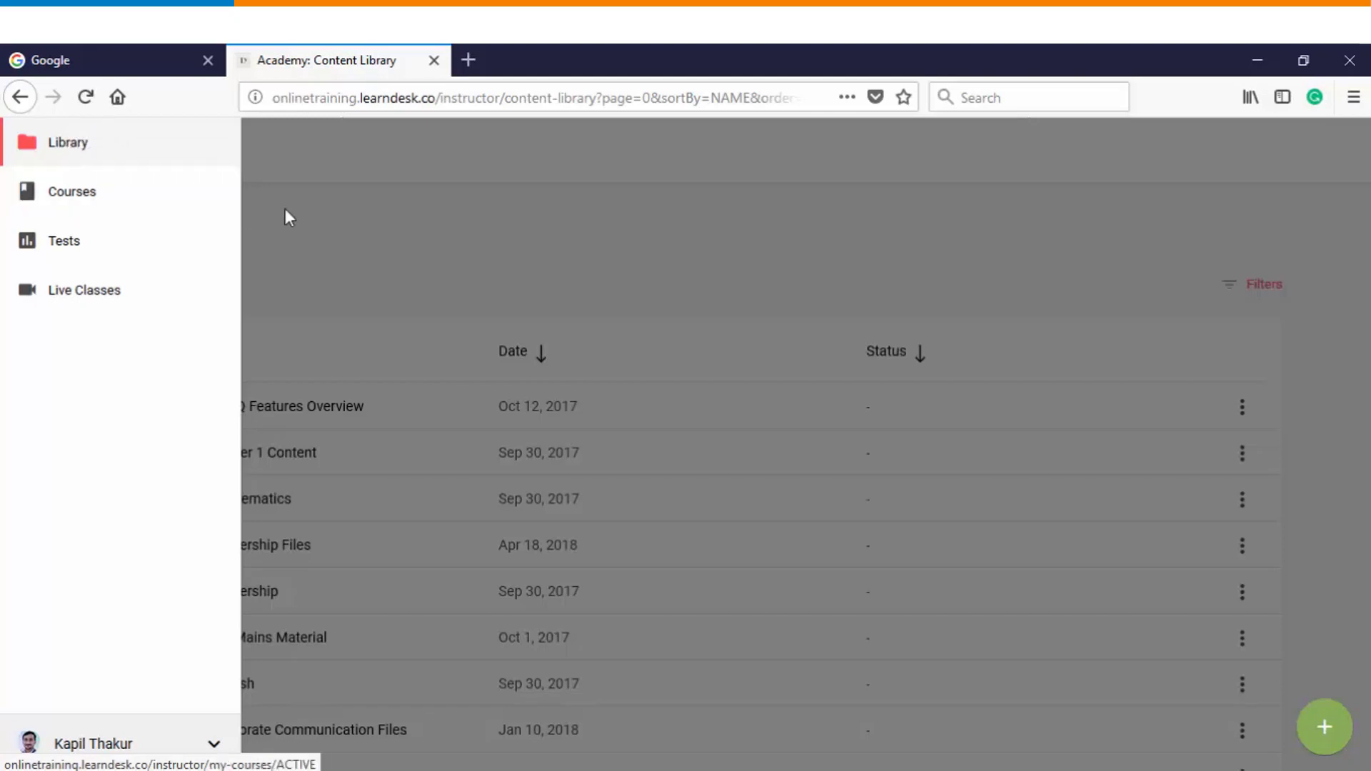
left_click(316, 225)
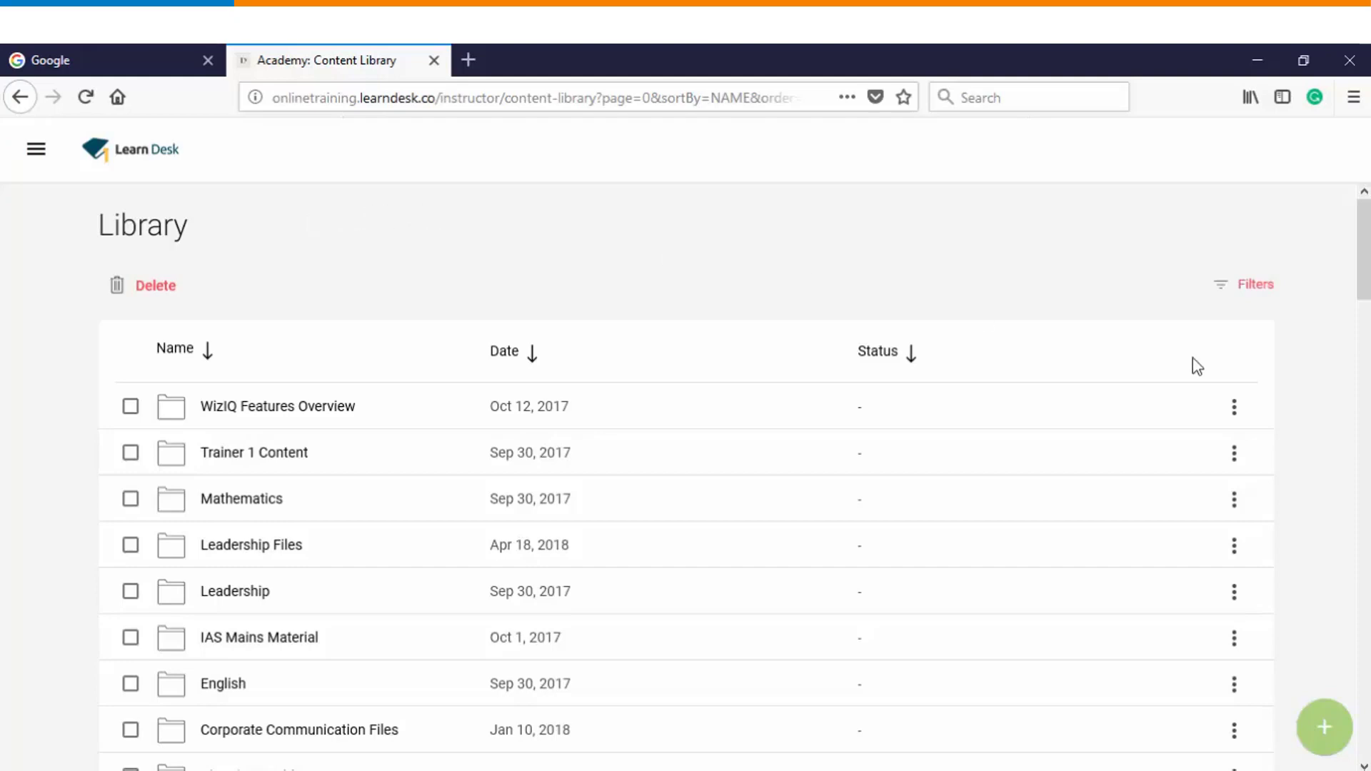
Reveal the add-content options, then the file type filter options.
left_click(1325, 729)
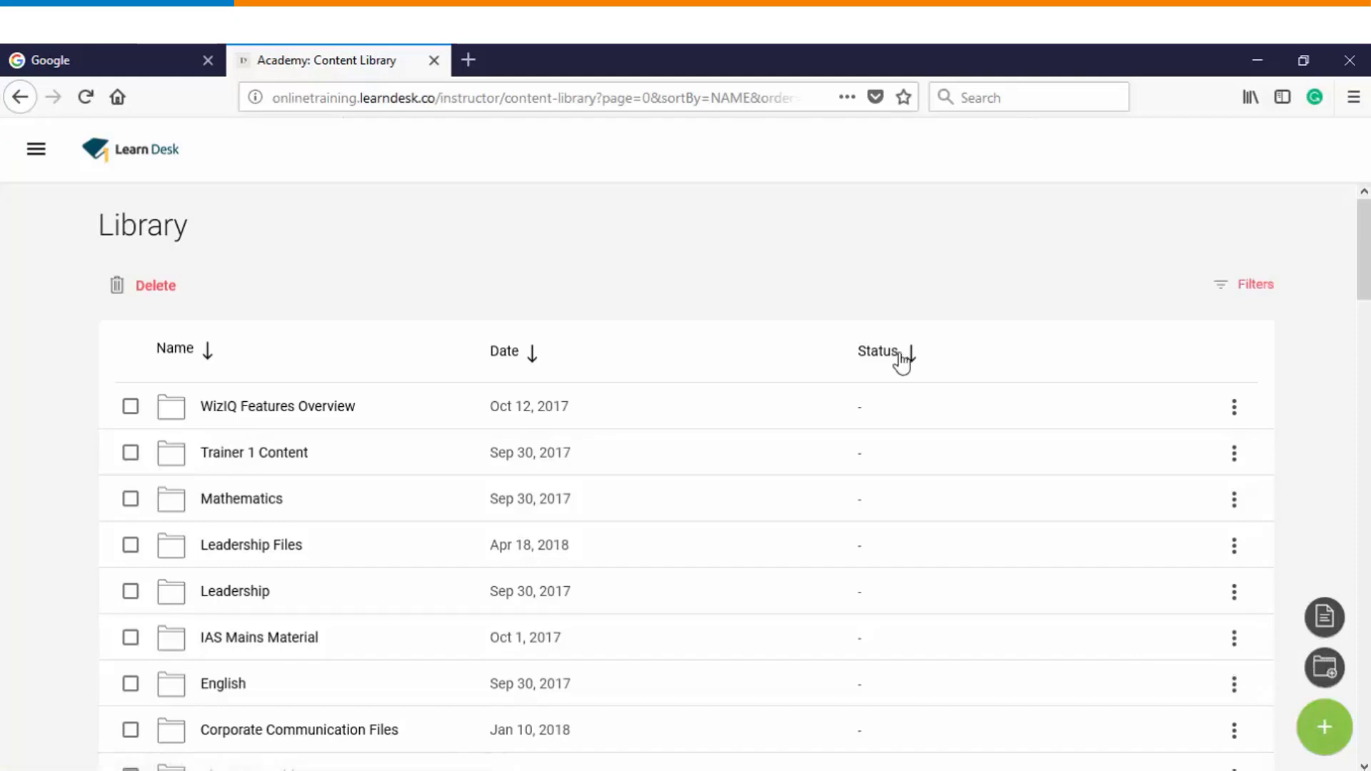
left_click(1247, 289)
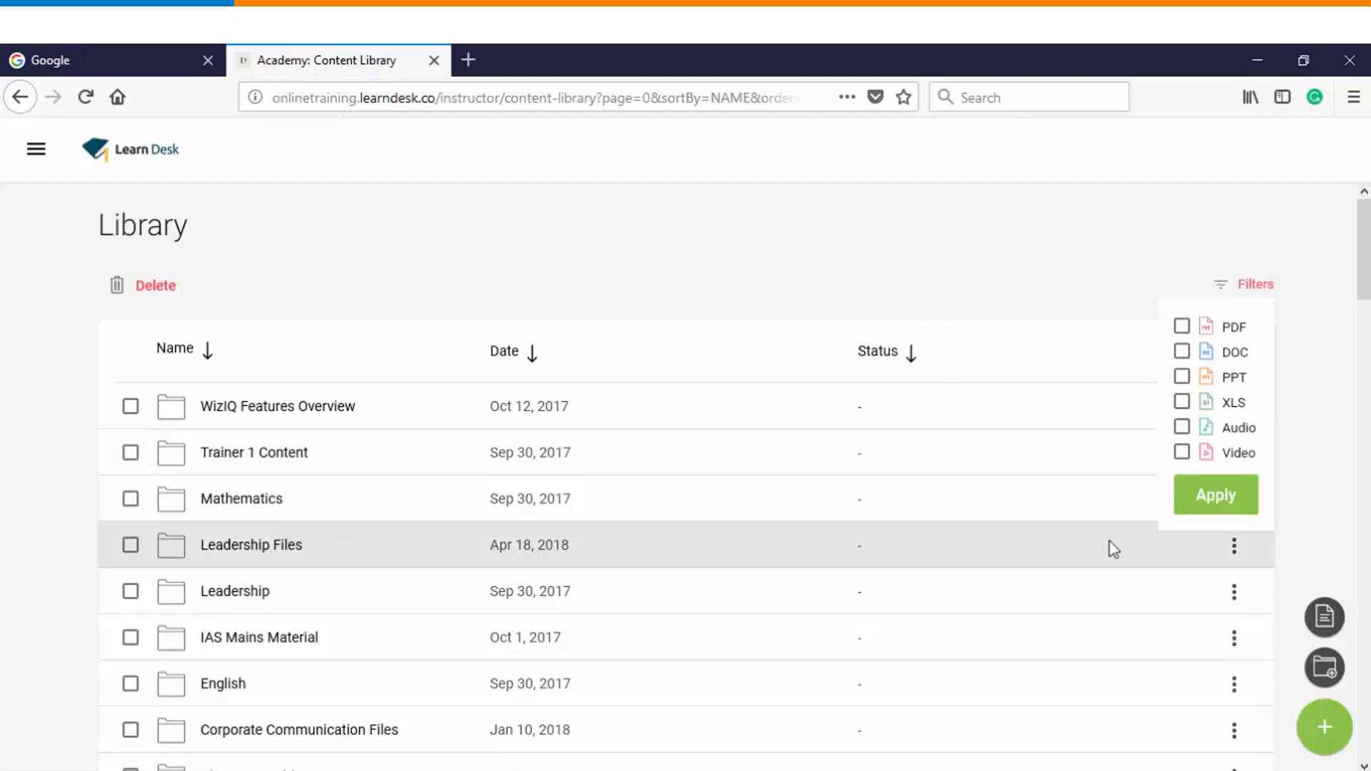